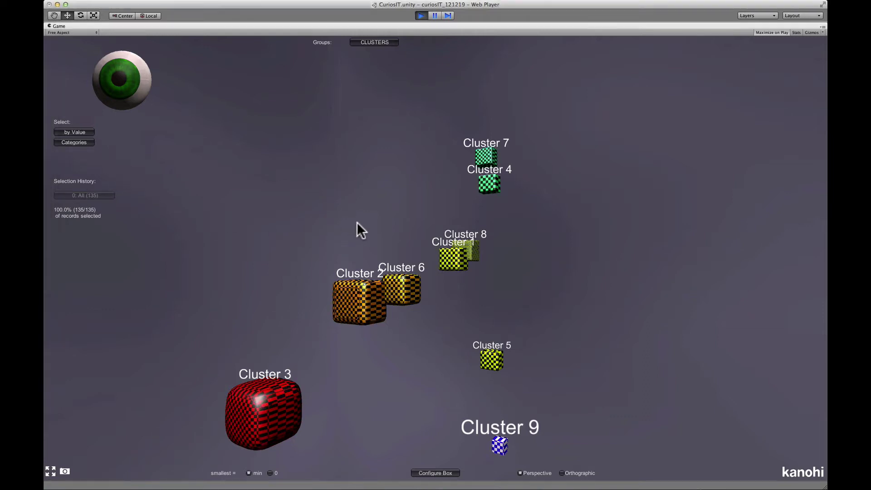
- Regroup the fund cubes by the Country category and select the cn group to see its averages
drag(449, 282, 543, 281)
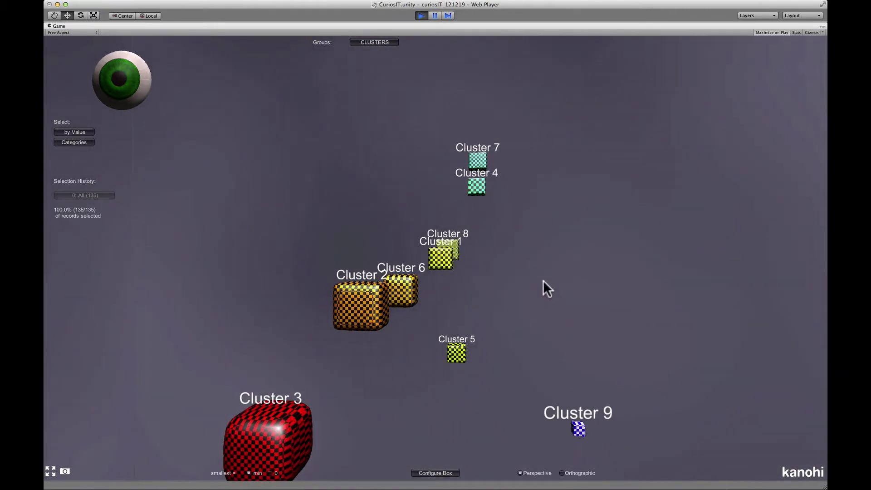
click(371, 42)
click(367, 61)
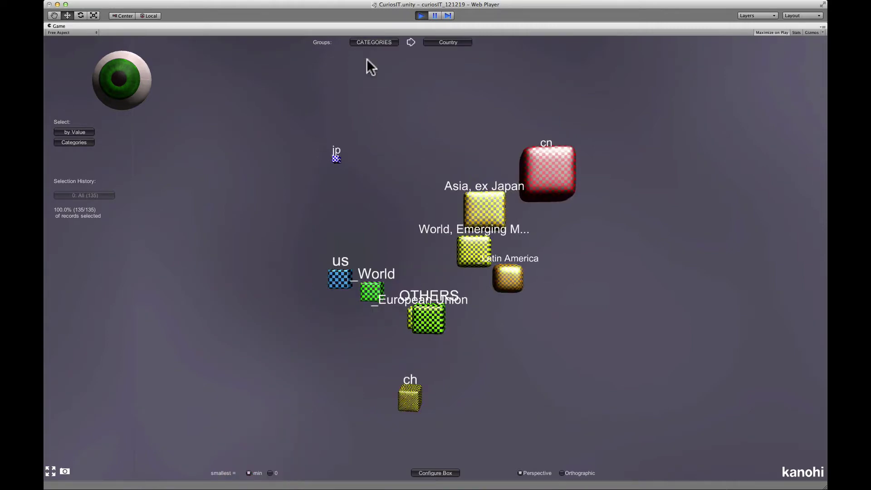
drag(380, 162, 212, 193)
click(556, 162)
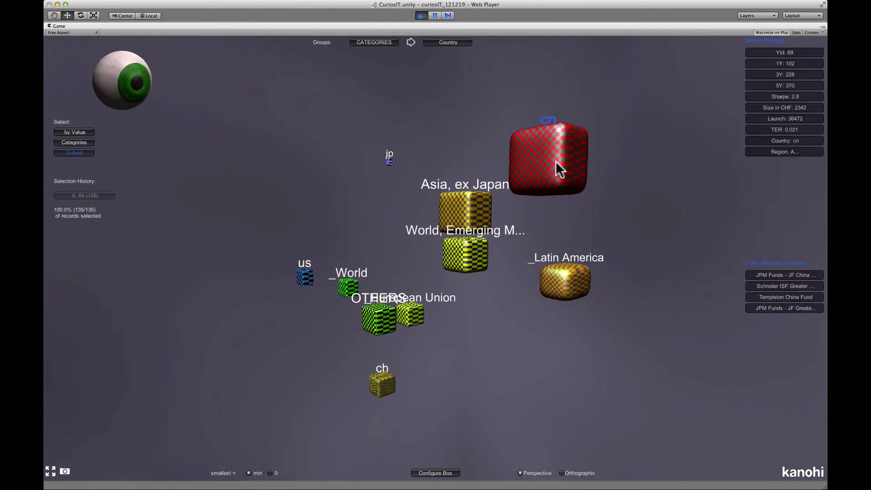
- Switch to the terrain tree landscape viewer and select the OTHERS group's tree
click(114, 80)
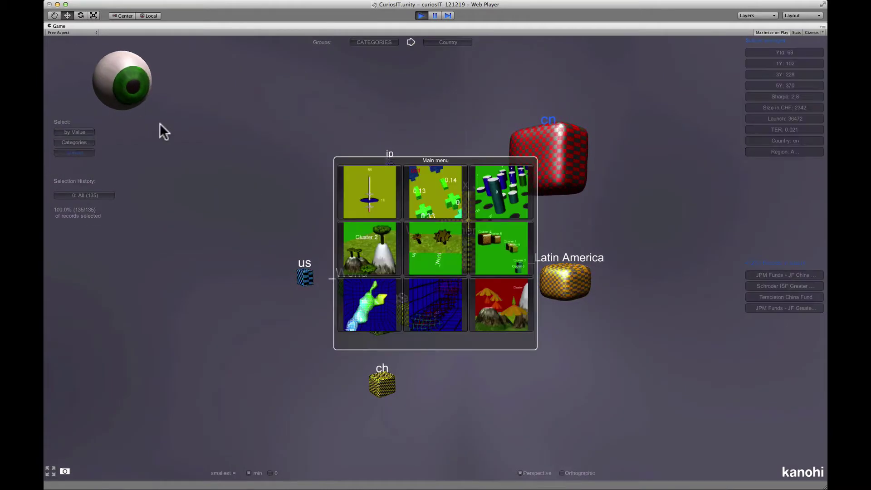
click(371, 236)
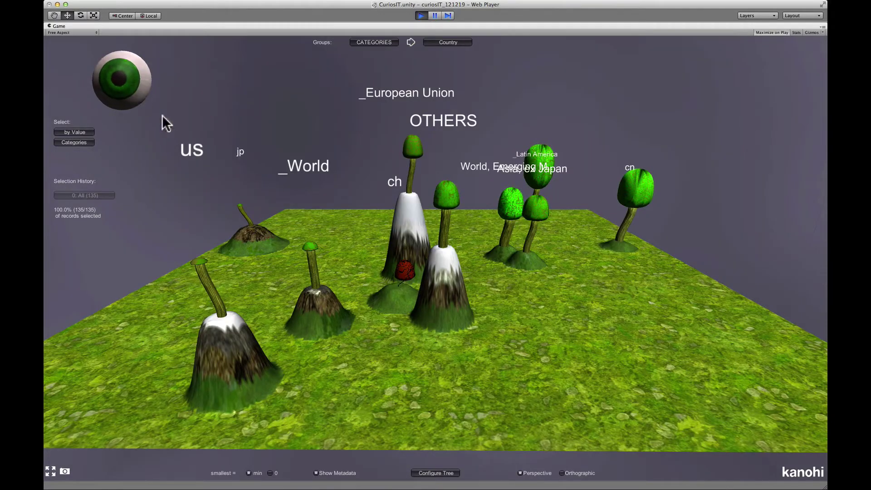
drag(183, 132, 465, 285)
click(427, 211)
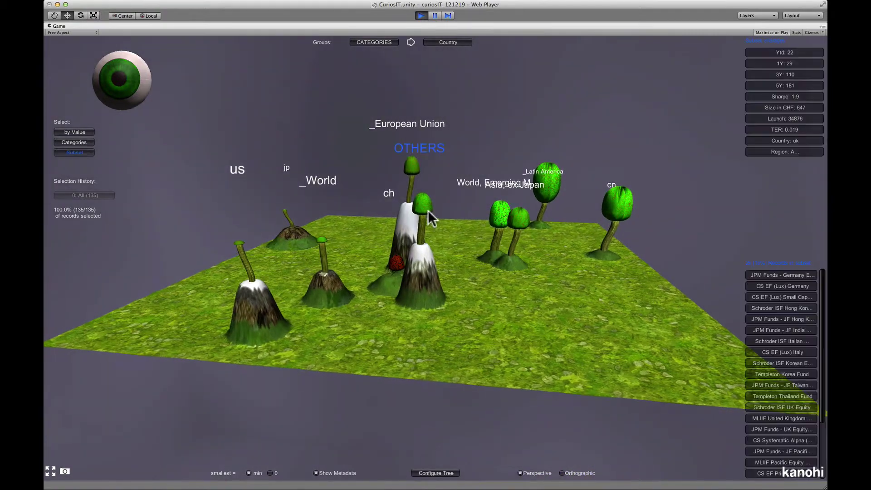
- Switch to the 3-D correlation bar chart viewer and rotate it
click(122, 84)
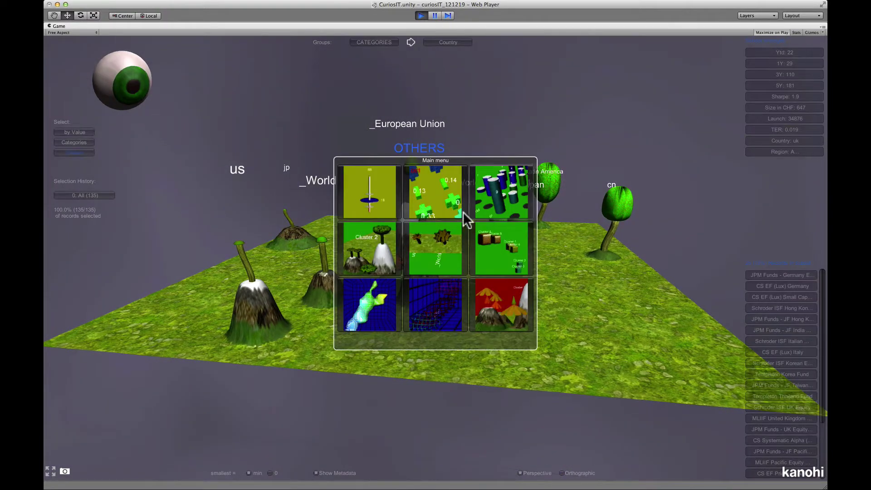
click(445, 200)
drag(444, 201, 230, 207)
drag(615, 242, 400, 242)
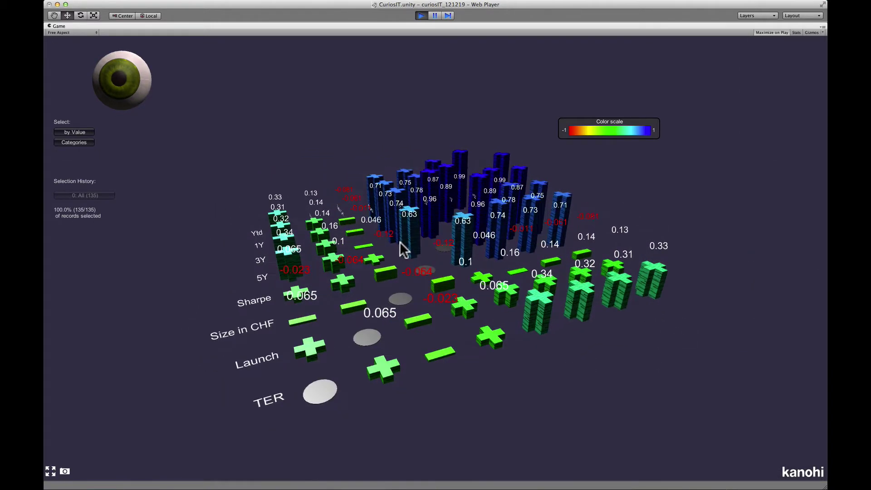
- Open the iso-surface density viewer, show the Ytd/1Y/3Y density as cubes, and zoom in
click(134, 99)
click(371, 299)
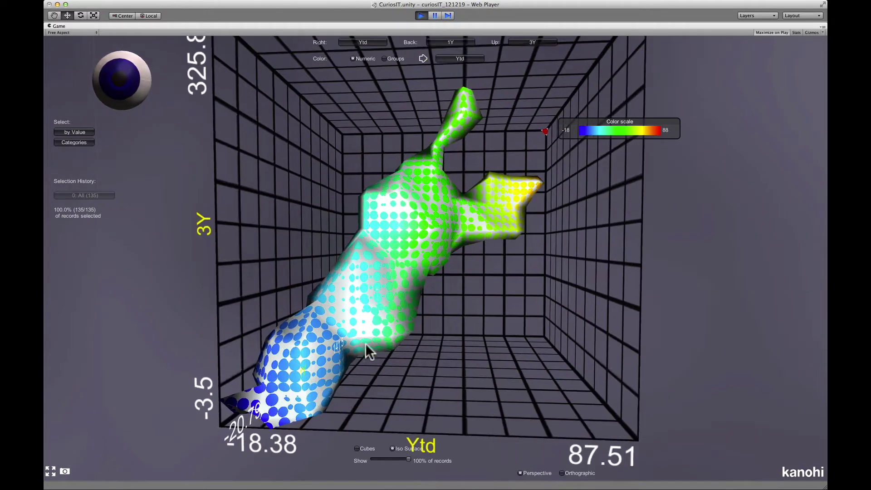
click(365, 448)
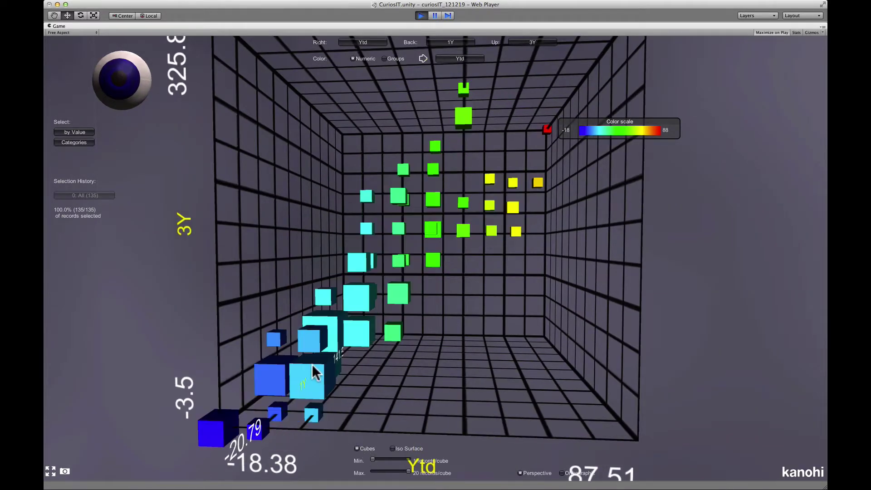
drag(283, 331, 321, 343)
scroll(322, 343, up, 2)
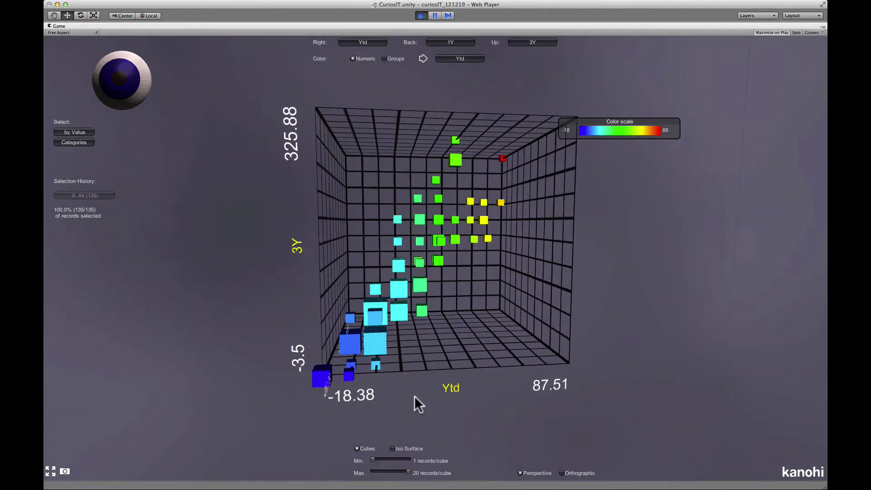
- View the cluster flower landscape, select Cluster 3, then switch to the per-metric slider viewer
click(132, 89)
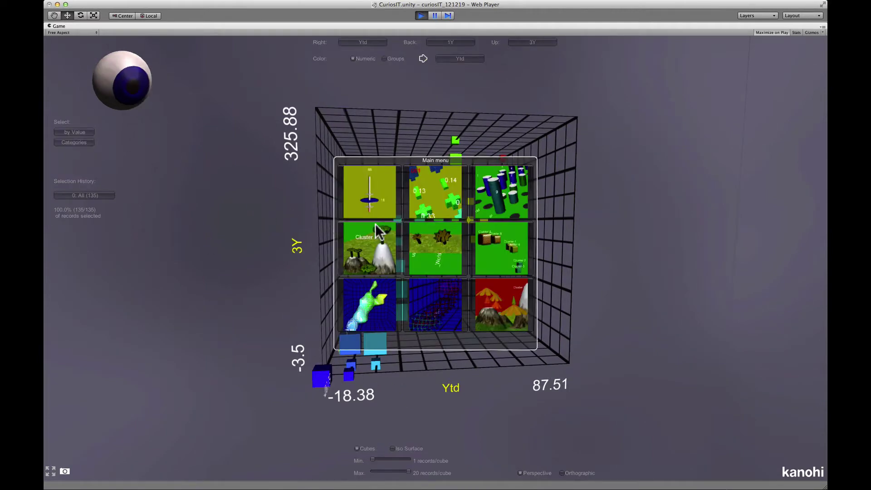
click(494, 311)
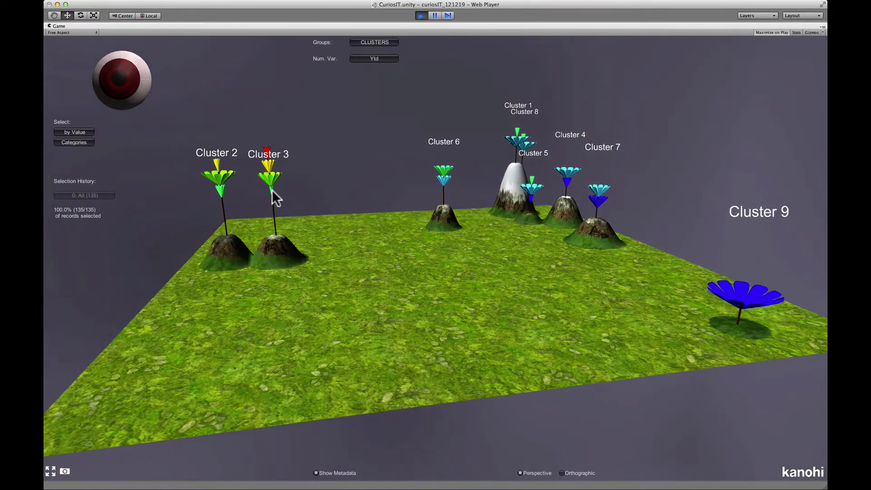
click(271, 187)
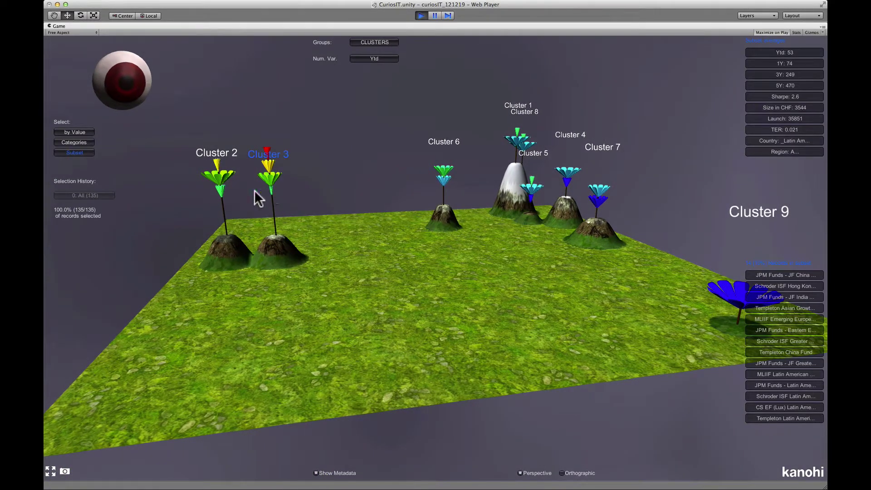
click(127, 87)
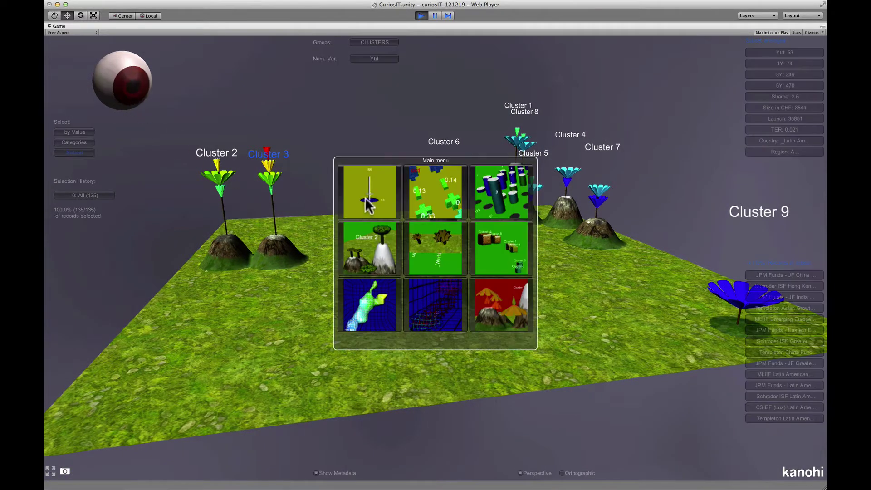
click(369, 204)
- In the terrain tree landscape, select the Latin America tree and subset to its 5 funds
click(131, 96)
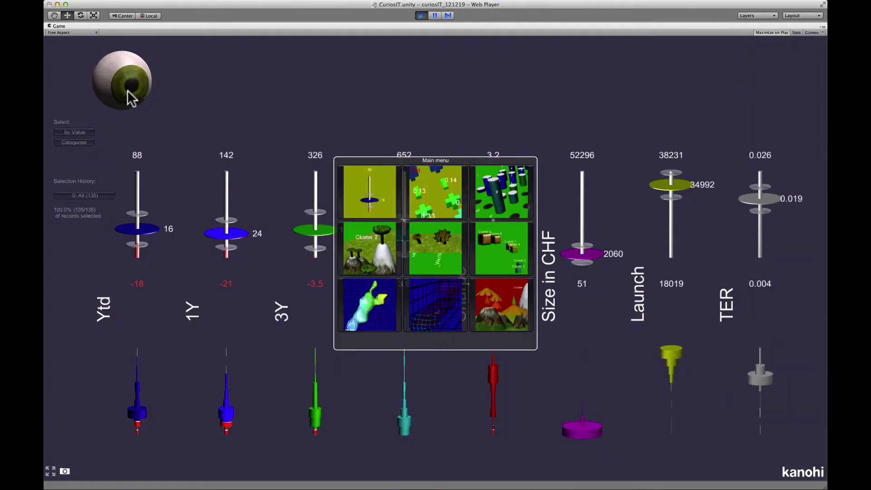
click(377, 251)
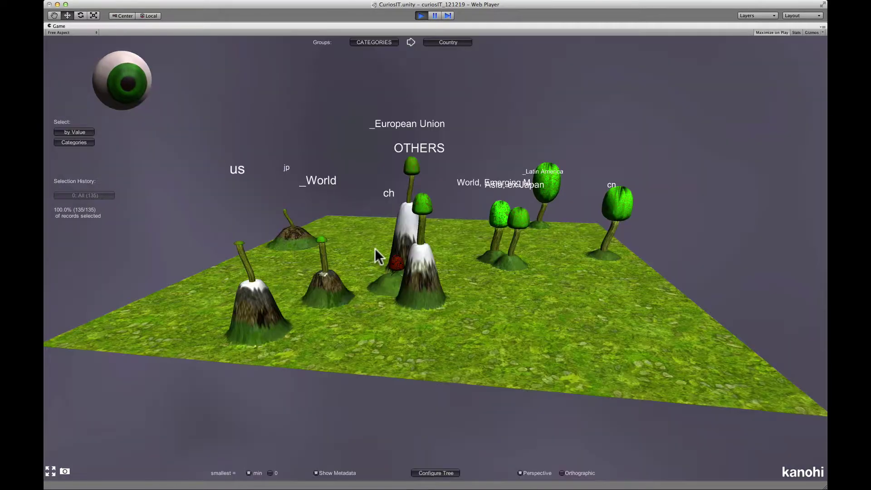
click(421, 204)
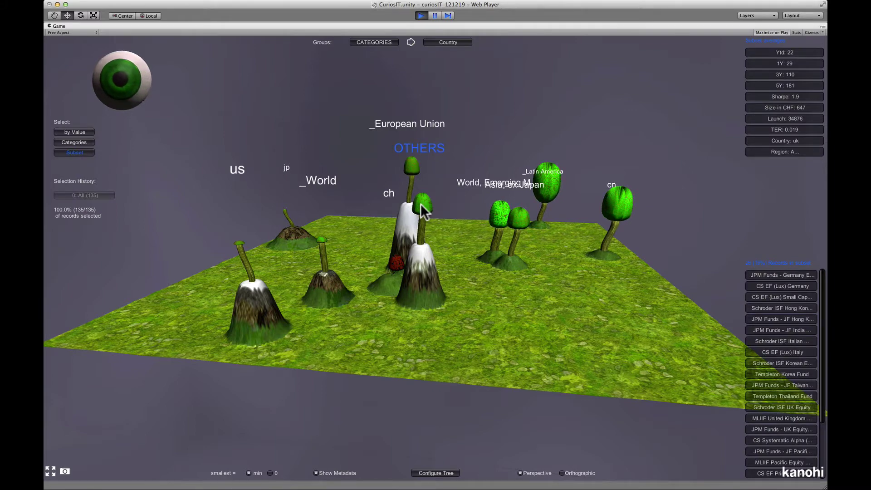
click(421, 204)
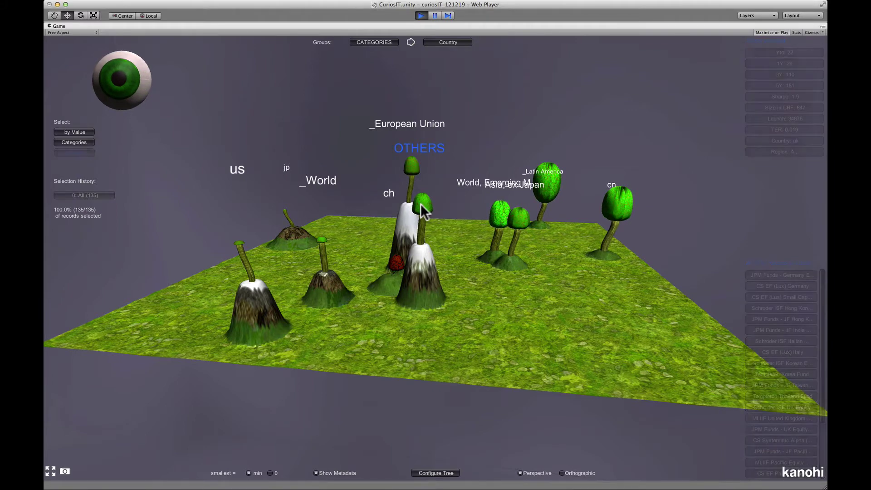
click(546, 186)
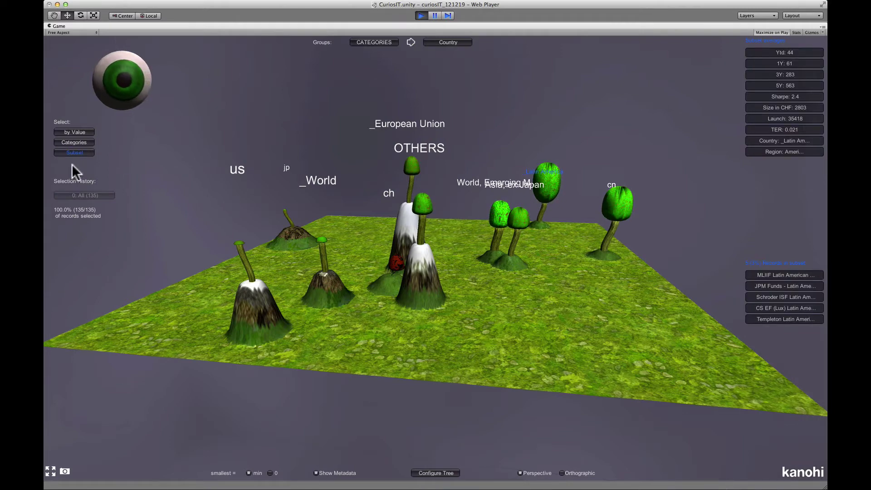
click(73, 153)
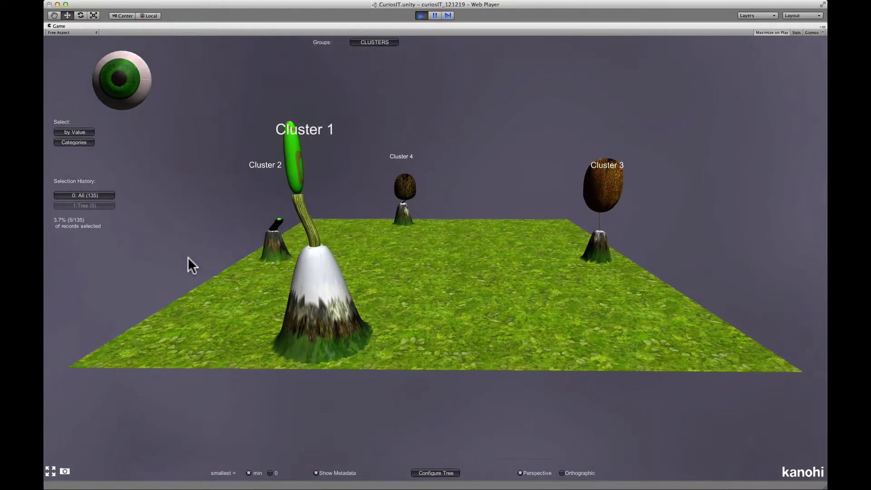
- Select and deselect Cluster 3, then restore all 135 funds via '0: All' in Selection History
drag(546, 280, 448, 291)
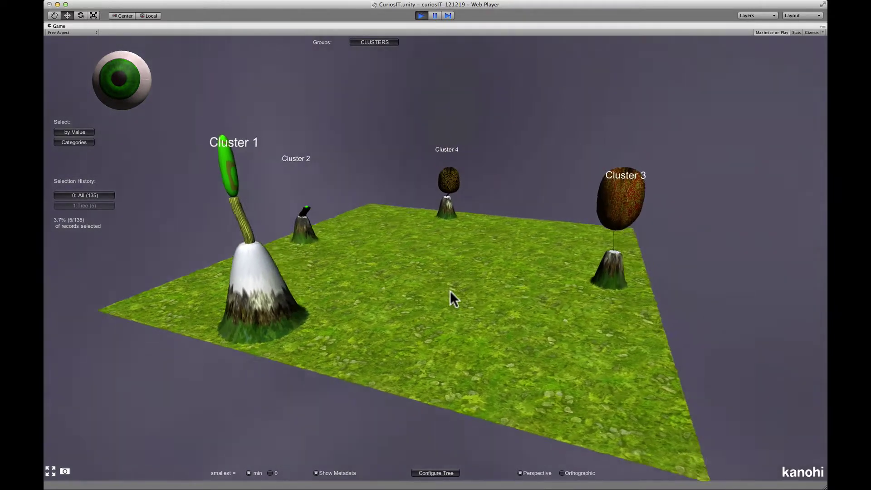
click(618, 217)
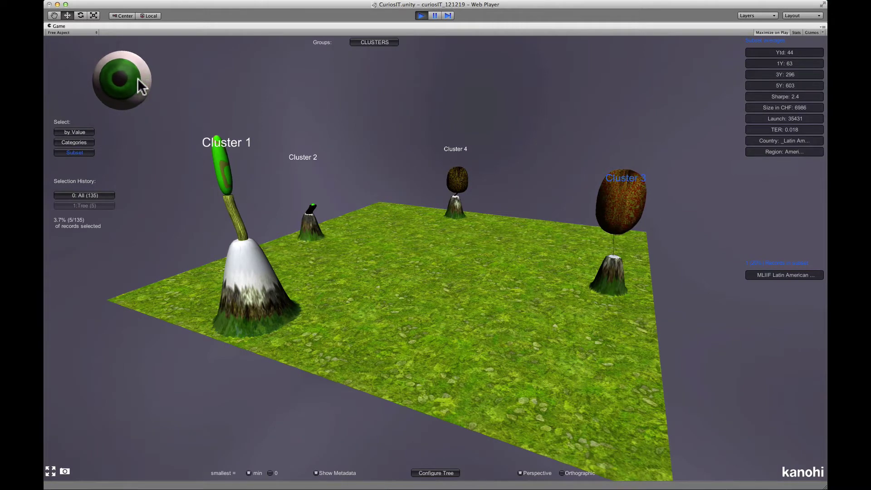
click(106, 169)
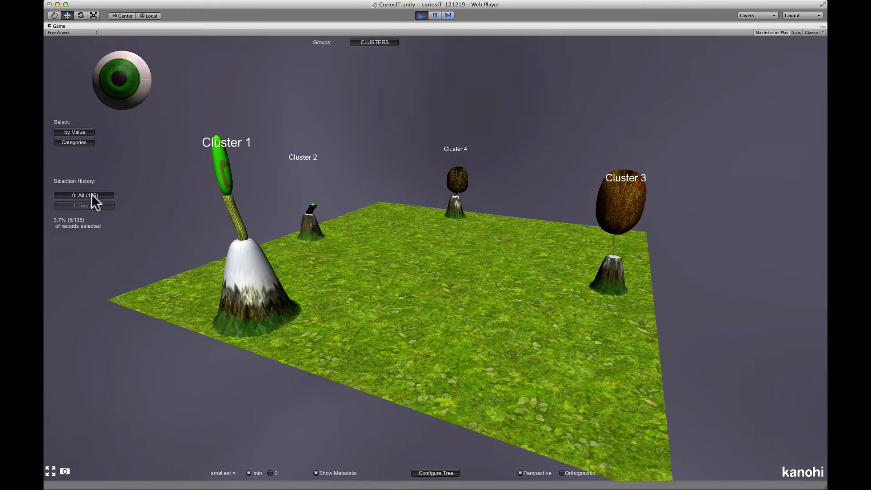
click(92, 196)
drag(181, 292, 231, 316)
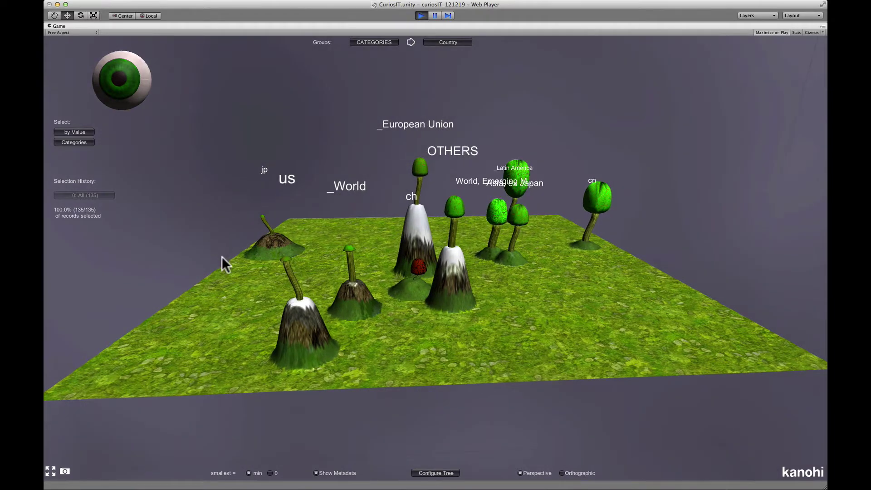
- Switch to the per-metric slider viewer and pan across its axes
click(131, 89)
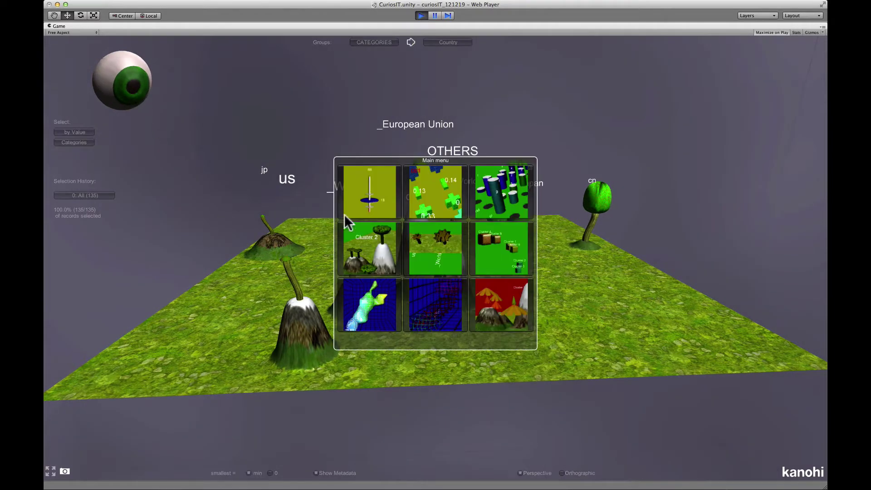
click(366, 188)
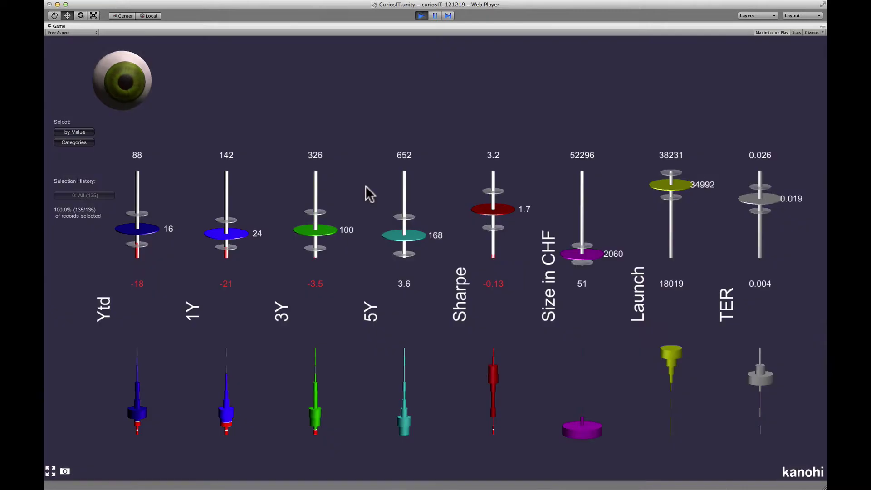
mouse_move(362, 265)
mouse_down()
mouse_move(394, 258)
mouse_move(453, 266)
mouse_move(355, 265)
mouse_up()
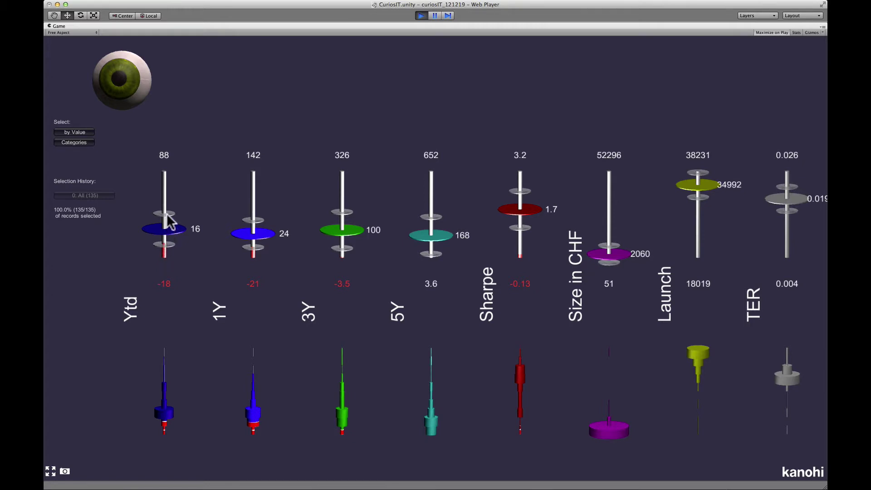
drag(525, 286, 564, 284)
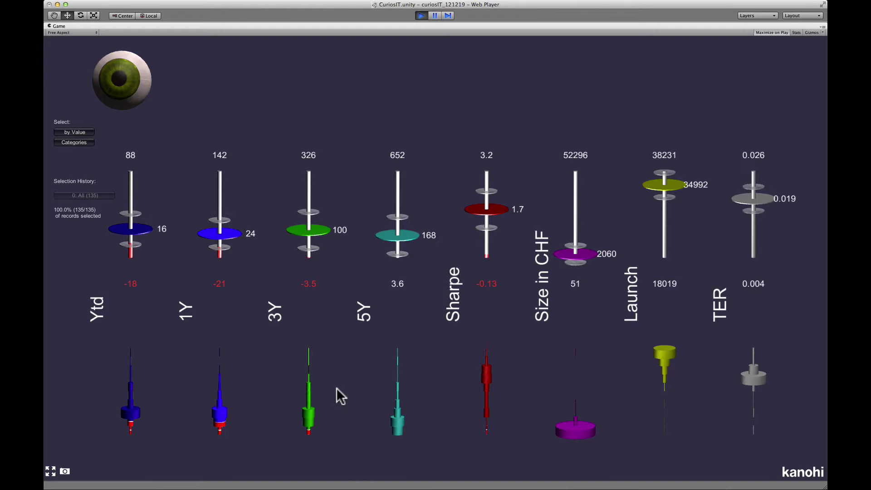
- Build a fund subset on the sliders, going from 38 to 47 to 29 records
click(312, 419)
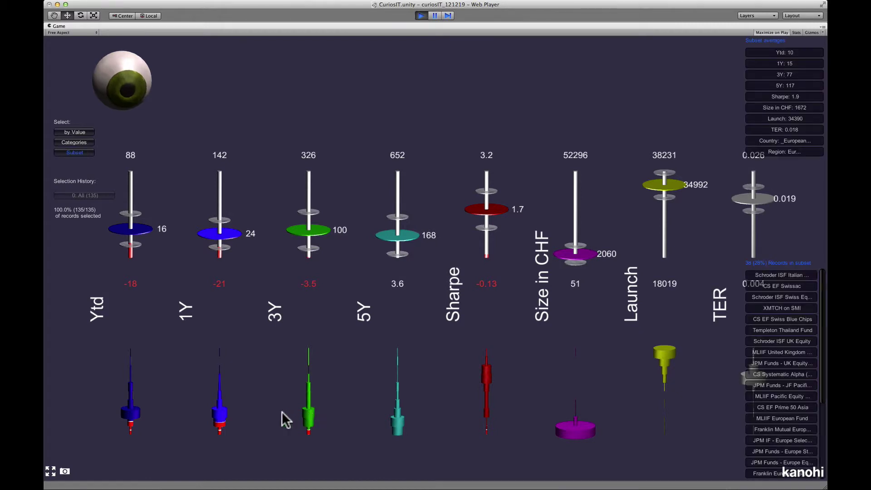
click(220, 416)
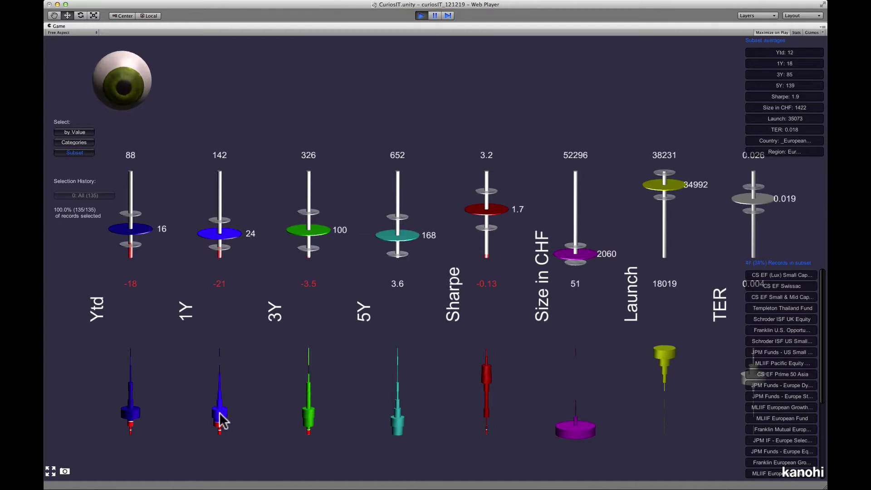
click(485, 373)
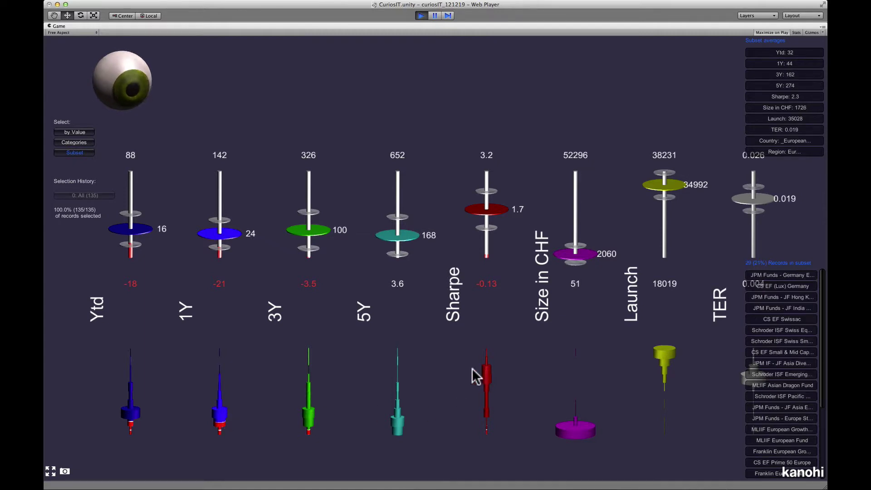
click(132, 91)
- Show the 3-D correlation chart, rotated about 90 degrees and tilted to a steeper top-down view
click(443, 196)
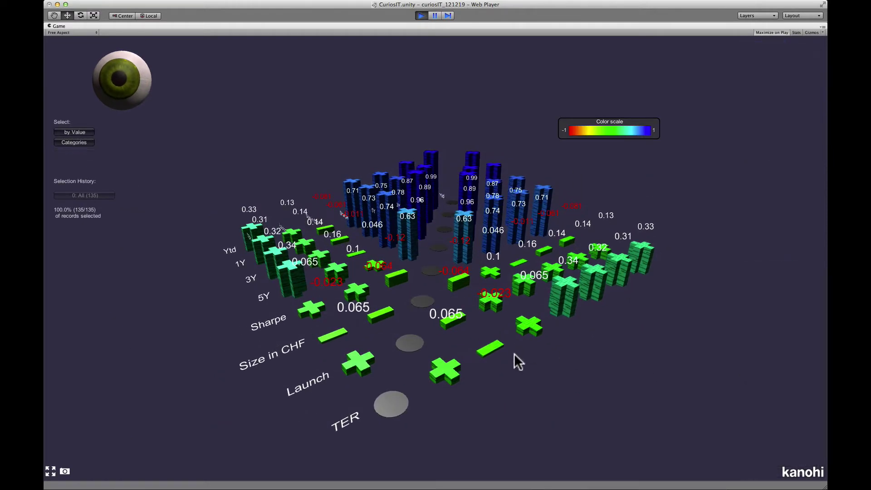
drag(233, 370, 525, 369)
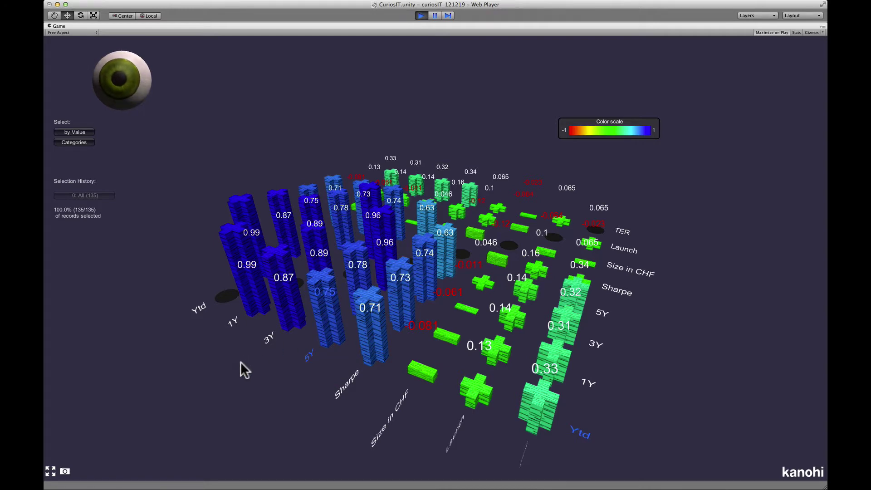
drag(240, 361, 160, 421)
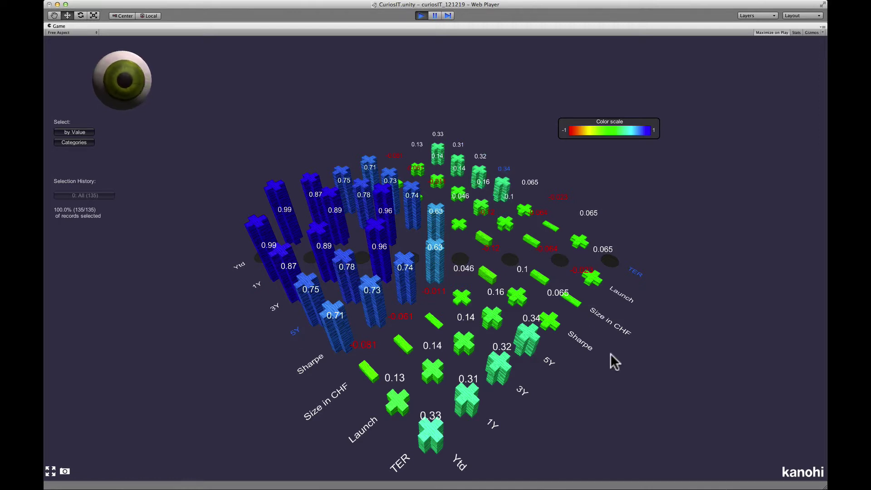
drag(649, 366, 642, 303)
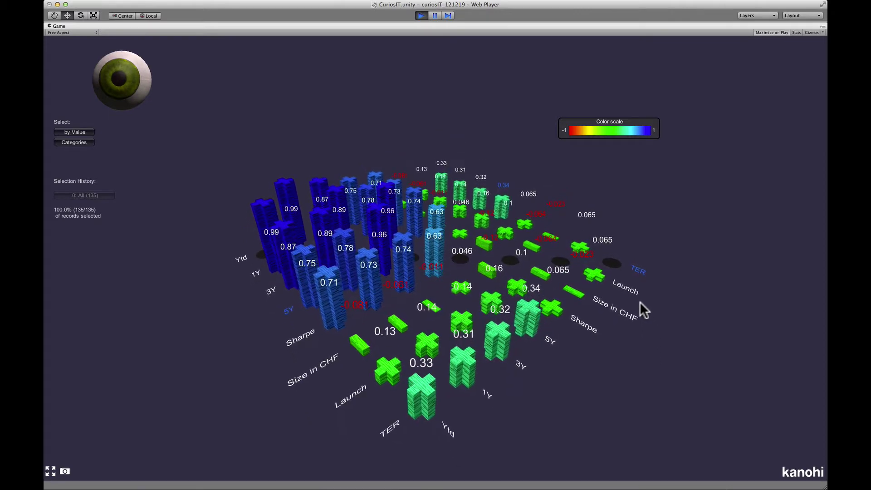
click(115, 83)
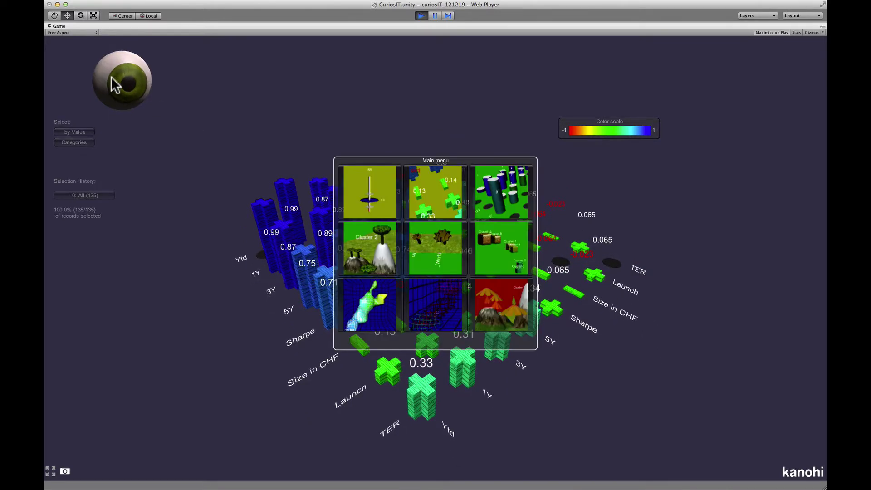
- Switch to the cylinder group-comparison chart with Groups 2 set to Ytd intervals, and orbit it
click(516, 208)
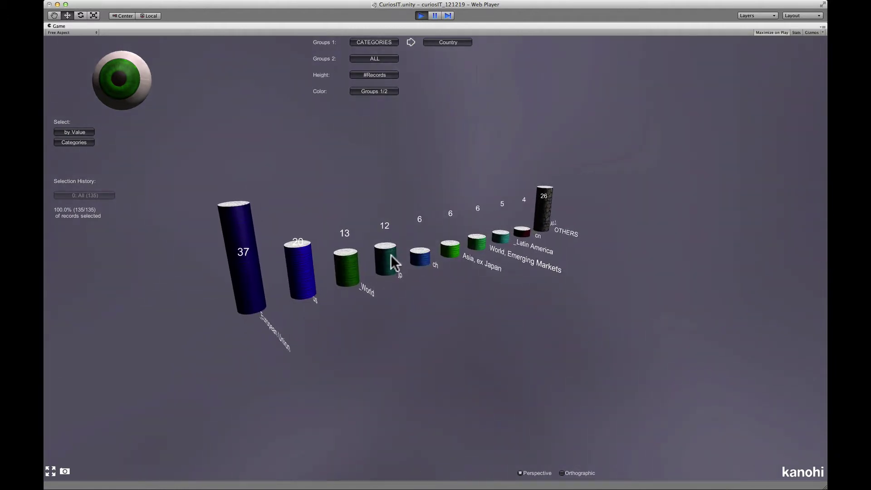
click(370, 57)
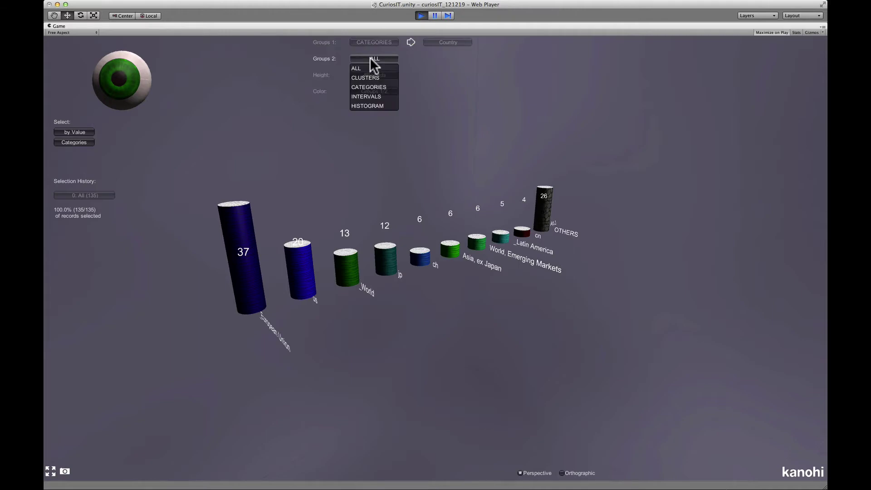
click(367, 95)
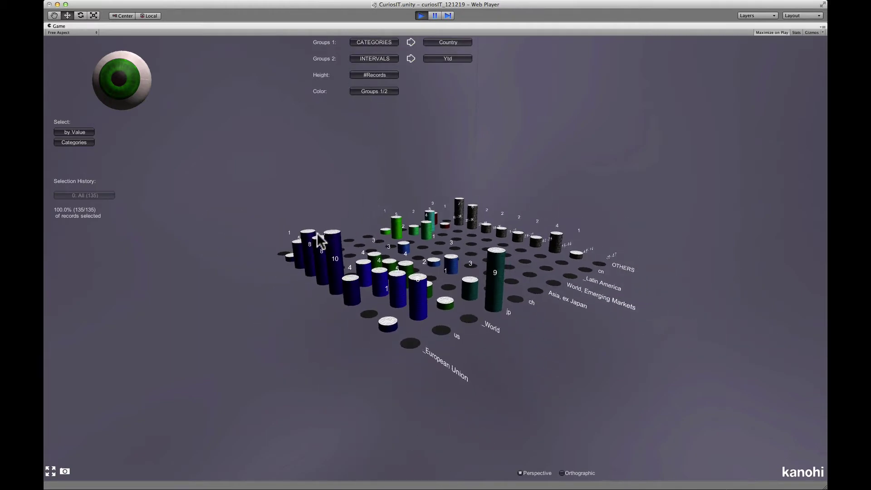
drag(376, 176, 622, 229)
drag(312, 262, 635, 313)
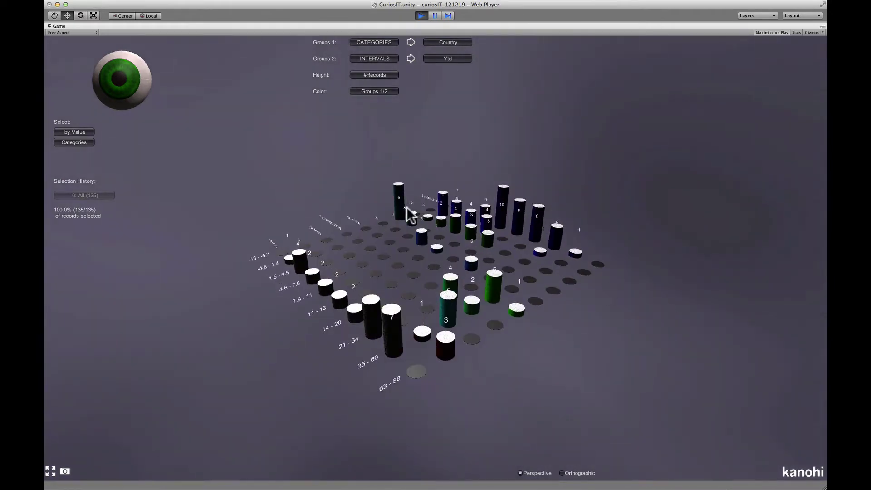
drag(265, 247, 534, 219)
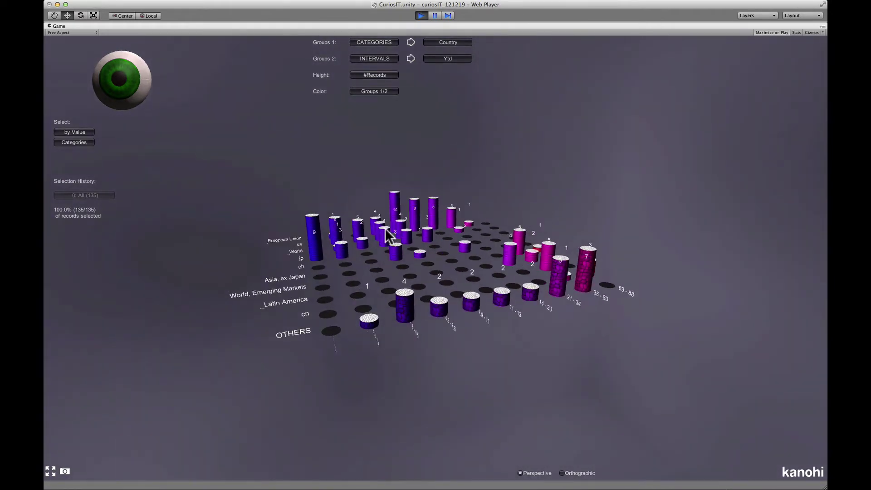
drag(282, 259, 364, 273)
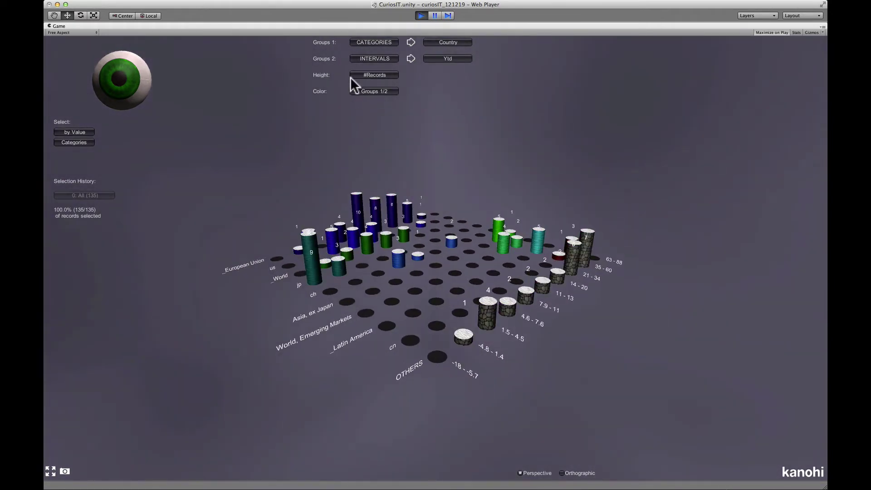
- Try Clusters and the Ytd histogram for Groups 2, then return to Ytd intervals
click(364, 59)
click(364, 74)
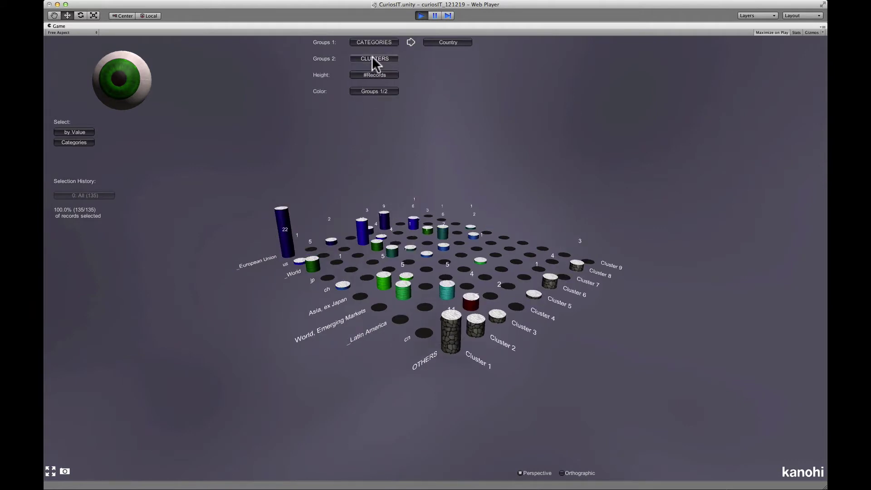
click(372, 59)
click(369, 95)
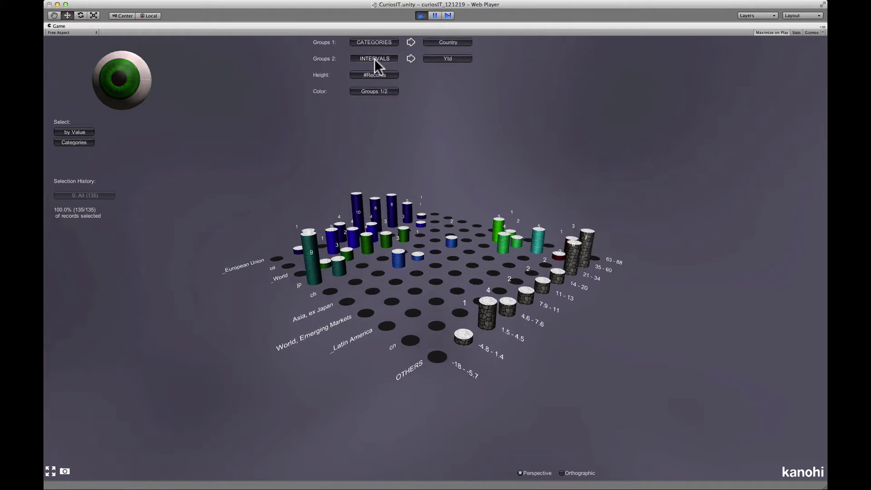
click(371, 106)
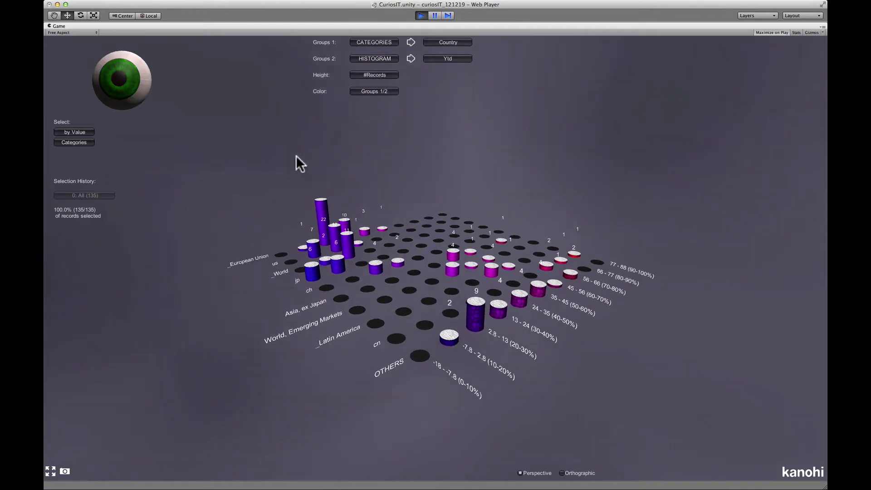
click(378, 58)
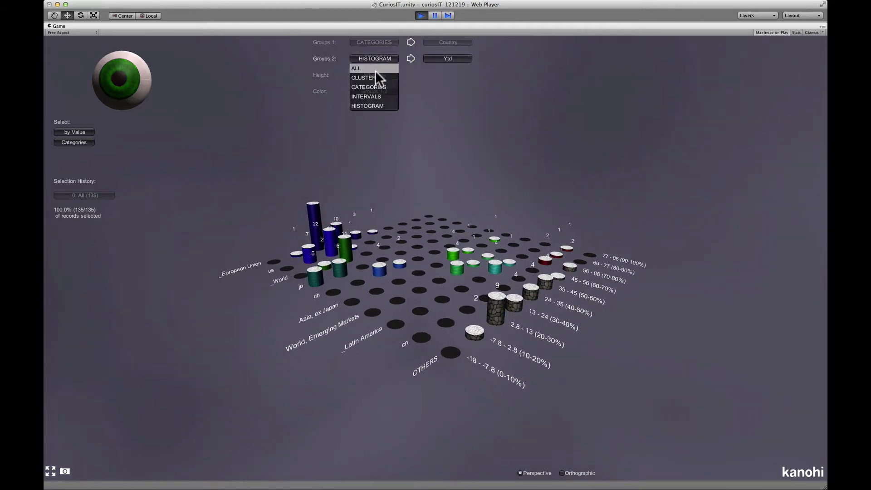
click(371, 97)
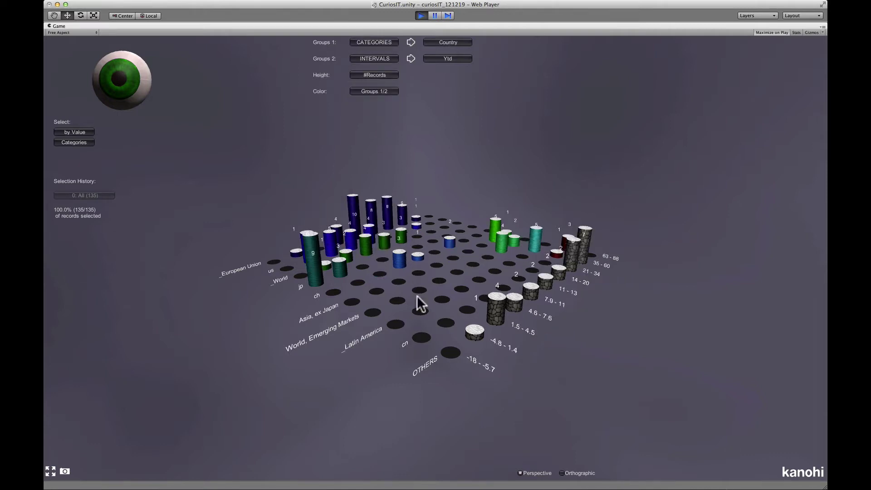
drag(377, 386, 399, 385)
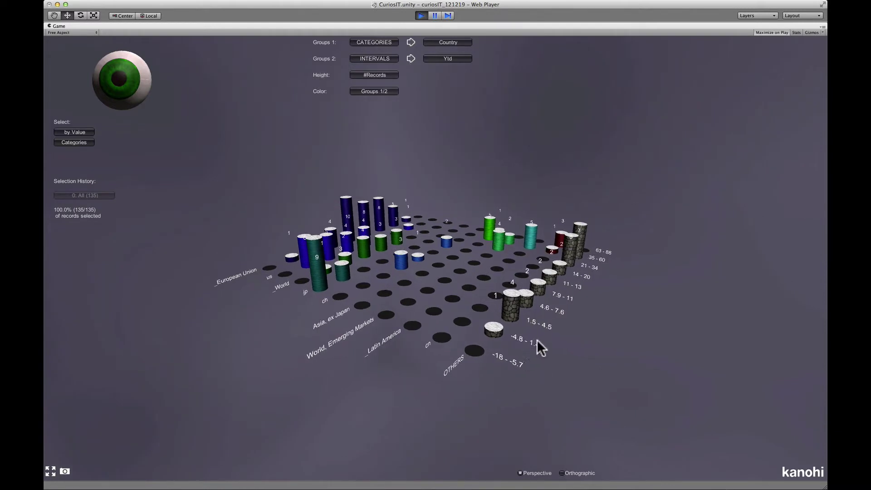
- Set Groups 1 to ALL and make cylinder height the Average of 3Y
click(377, 43)
click(368, 51)
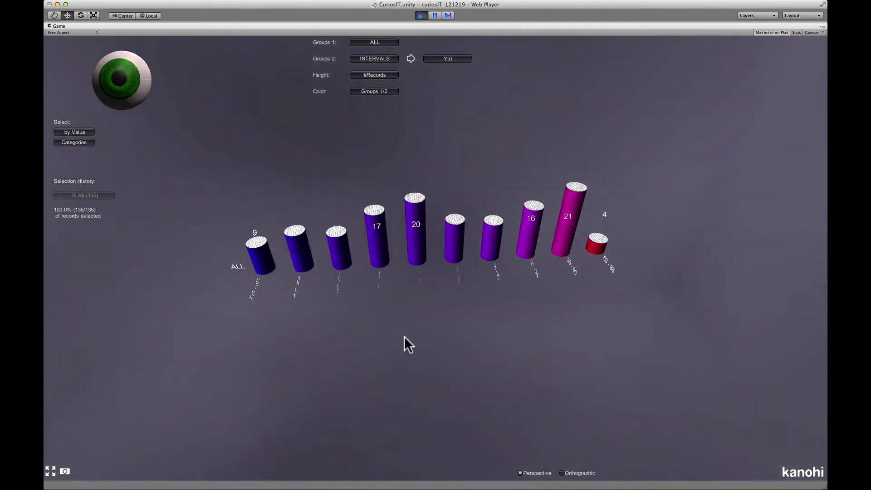
click(377, 75)
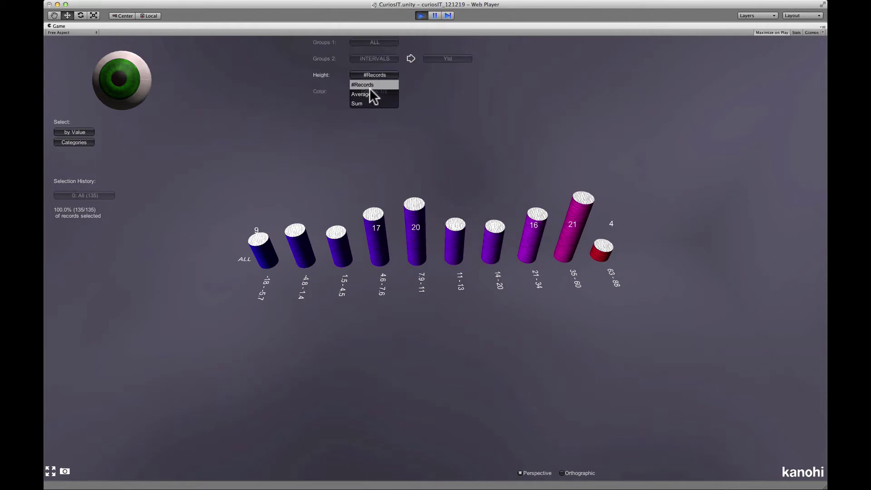
click(369, 89)
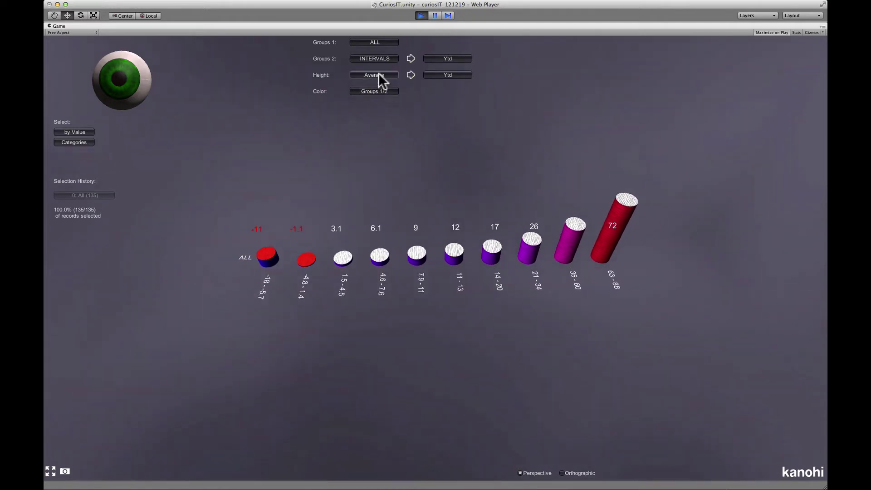
click(438, 75)
click(436, 102)
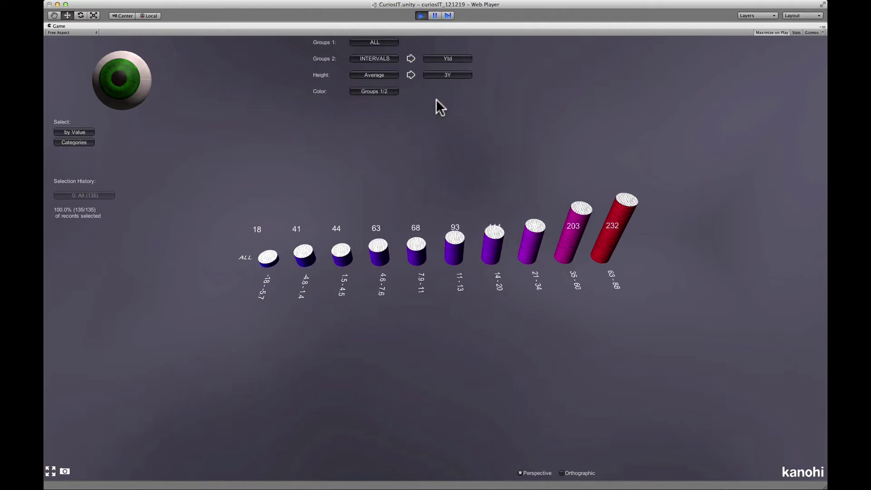
- Change cylinder height to the Sum of Size in CHF
click(379, 76)
click(369, 101)
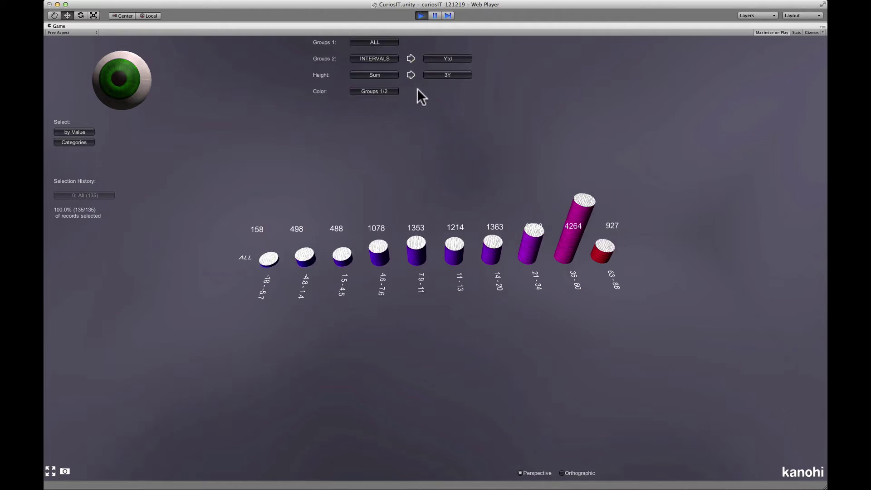
click(441, 74)
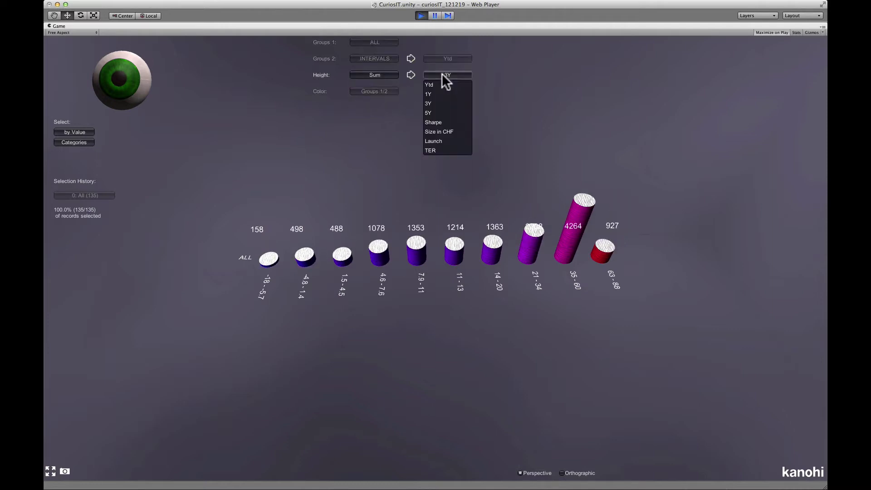
click(435, 131)
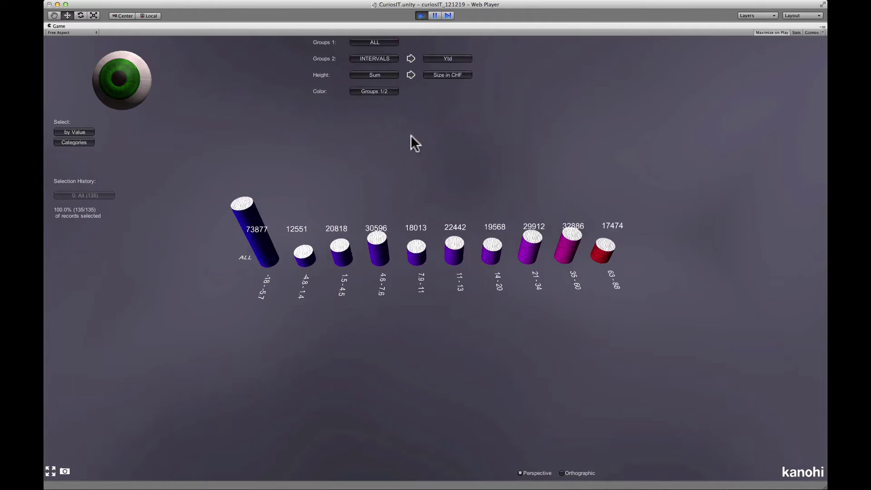
- Switch back to the tree landscape viewer, orbit the grass-plane scene, and list its grouping modes
click(120, 91)
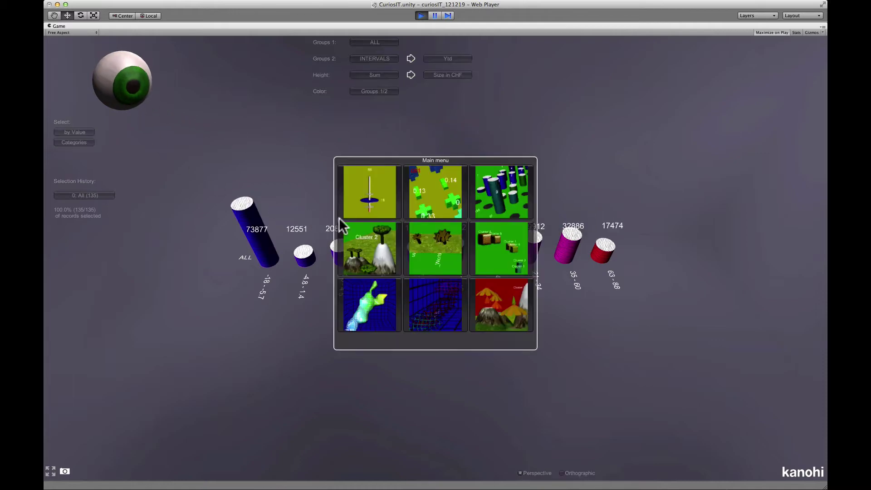
click(381, 249)
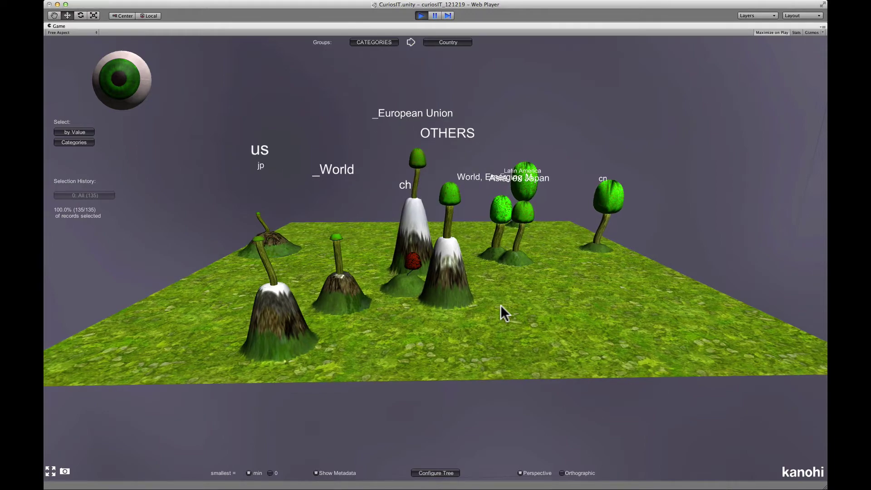
mouse_move(595, 313)
mouse_down()
mouse_move(426, 328)
mouse_move(349, 325)
mouse_move(600, 322)
mouse_up()
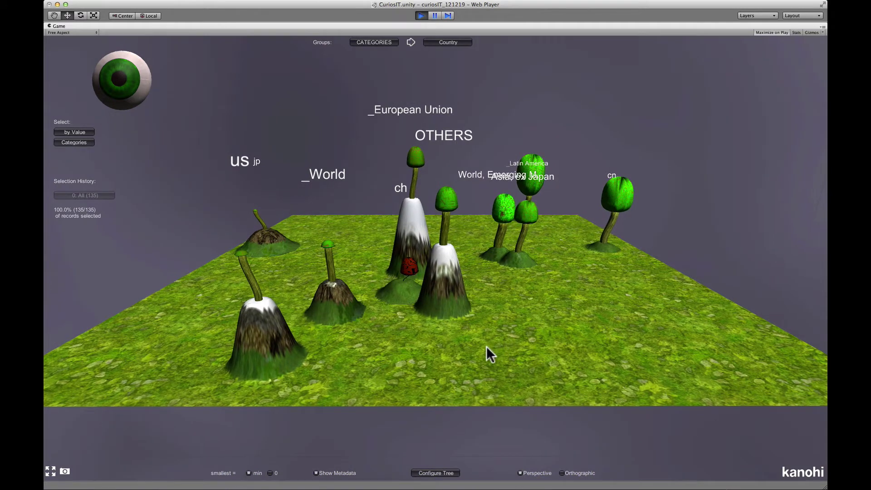
click(369, 42)
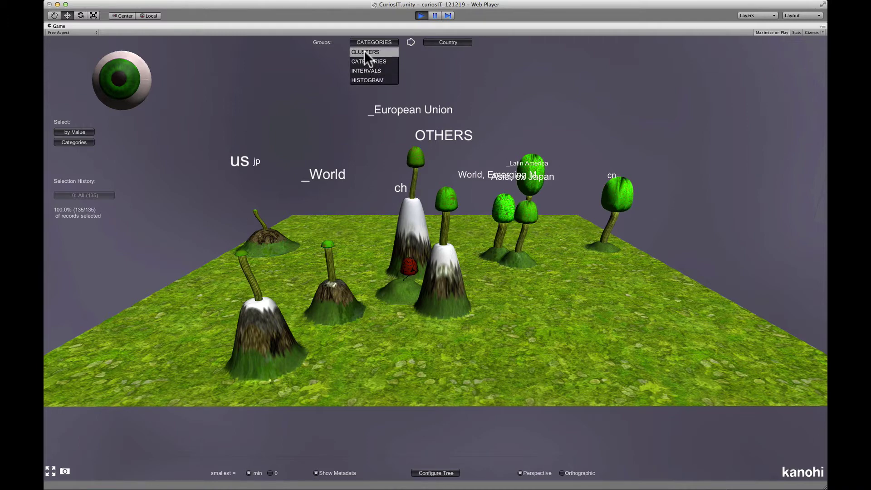
- Group the funds into clusters and keep foliage width mapped to 3Y in Configure Tree
click(364, 51)
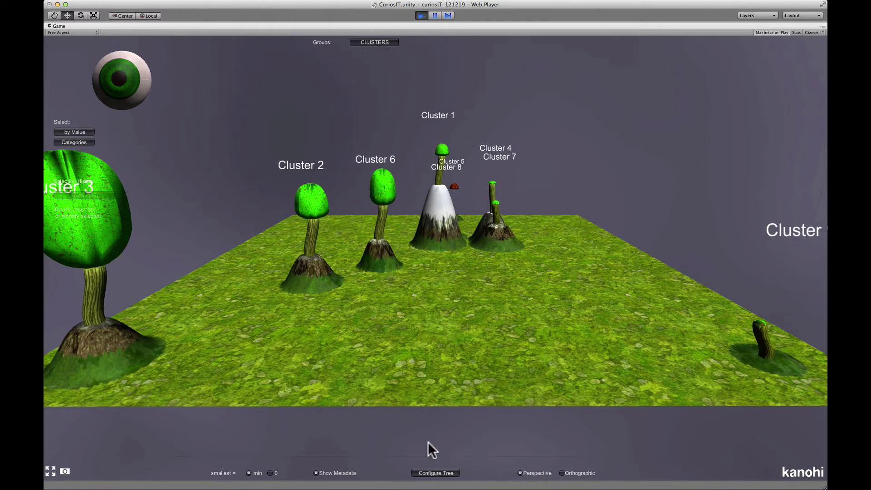
click(429, 472)
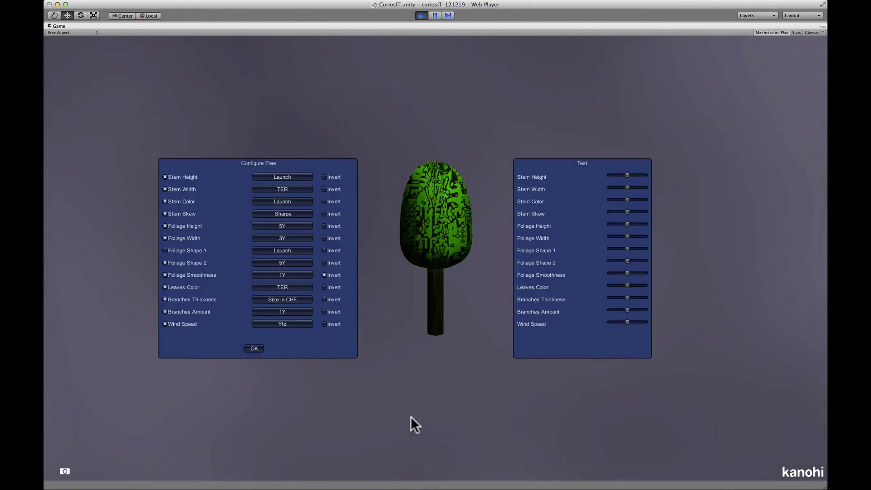
click(281, 238)
click(273, 266)
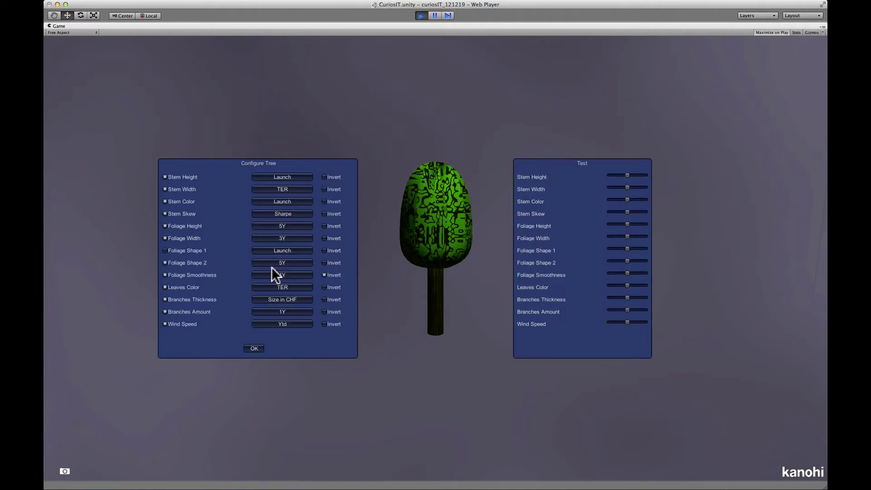
- Preview a bent stem, taller foliage and a reshaped foliage on the sample tree
click(638, 213)
drag(638, 212, 614, 211)
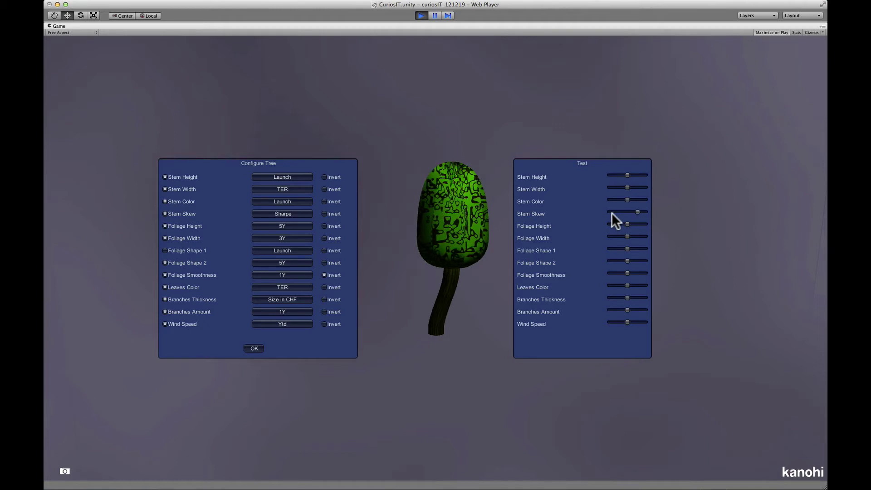
click(638, 224)
click(614, 249)
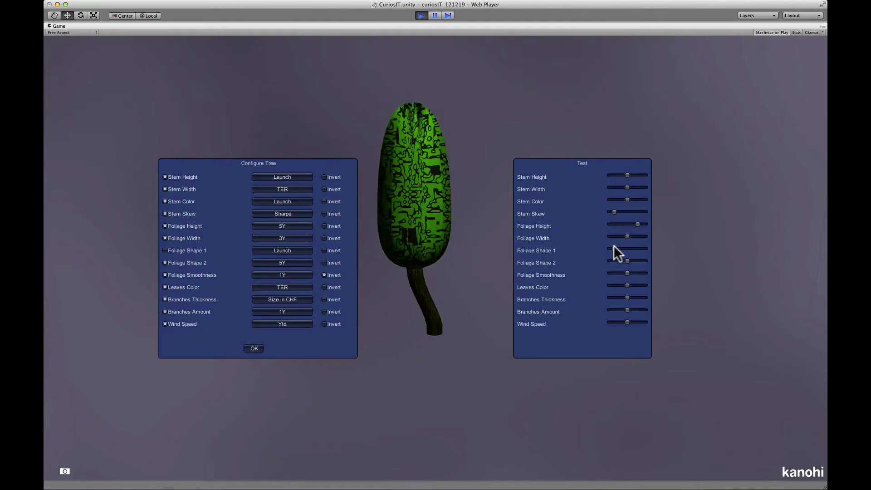
click(639, 261)
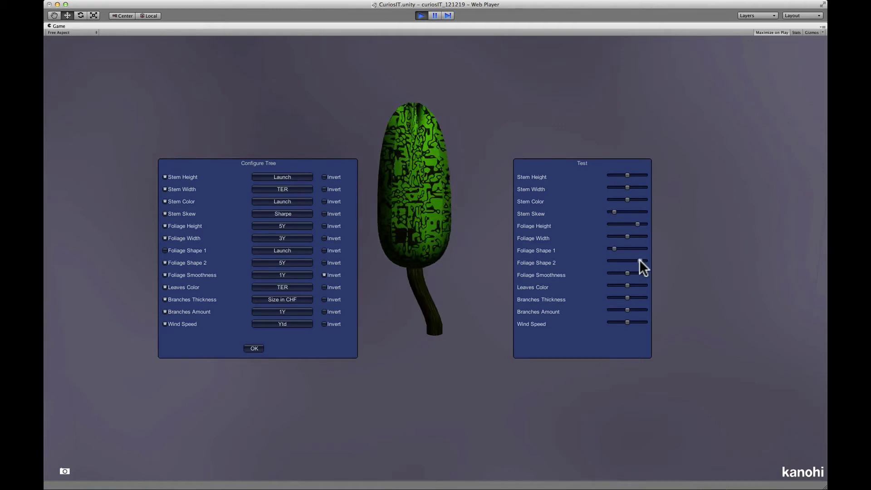
- Apply the tree settings and orbit the cluster board to a near top-down view
click(254, 348)
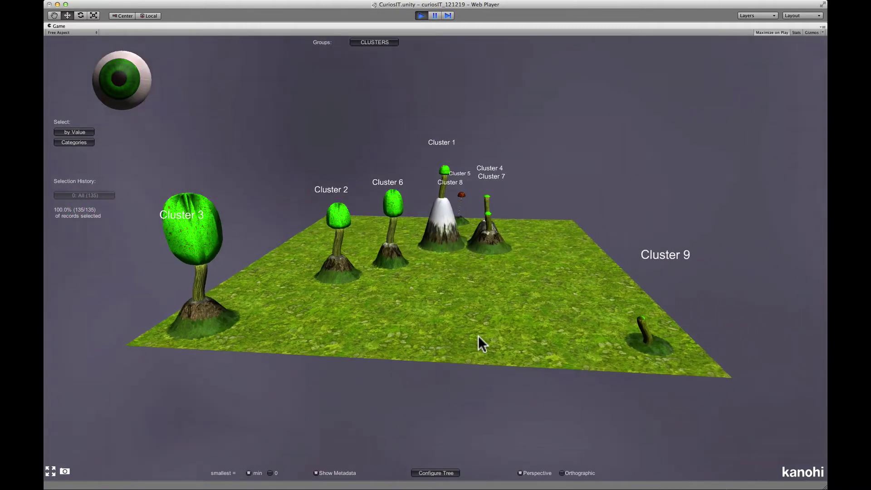
drag(474, 336, 499, 329)
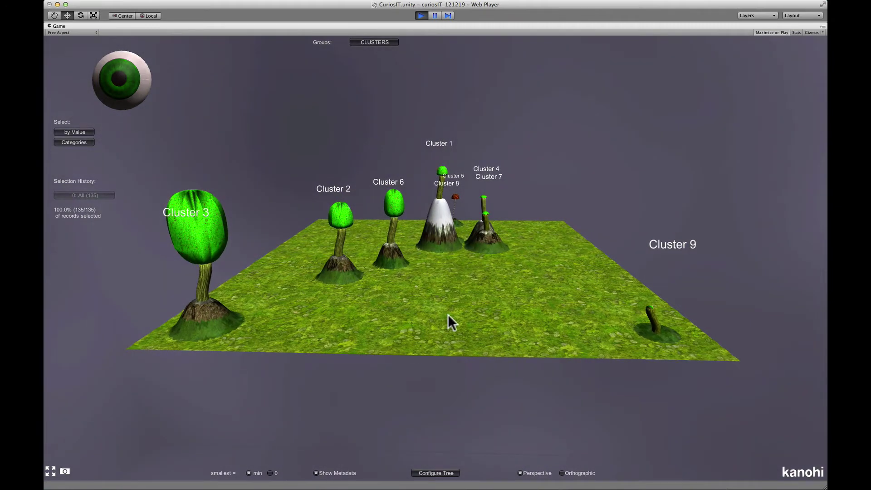
drag(449, 314, 443, 440)
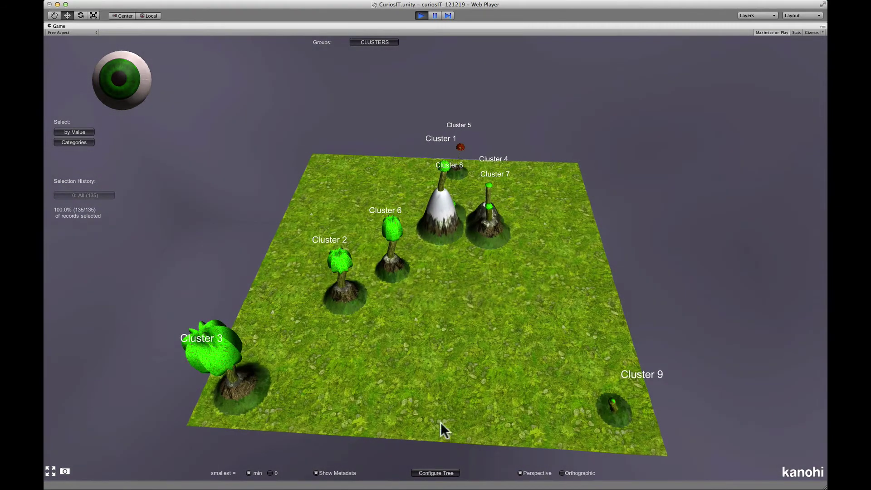
drag(432, 402, 431, 355)
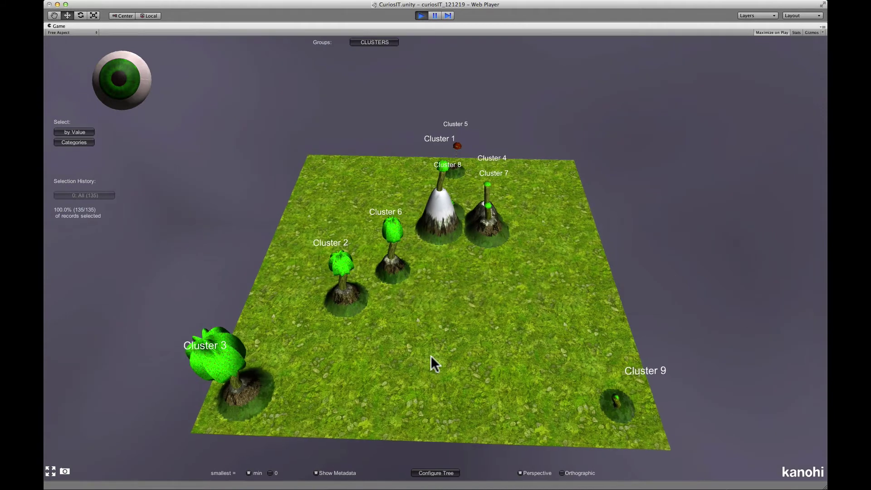
click(132, 89)
- Switch to the group-comparison tree viewer and split each country row by Clusters
click(435, 238)
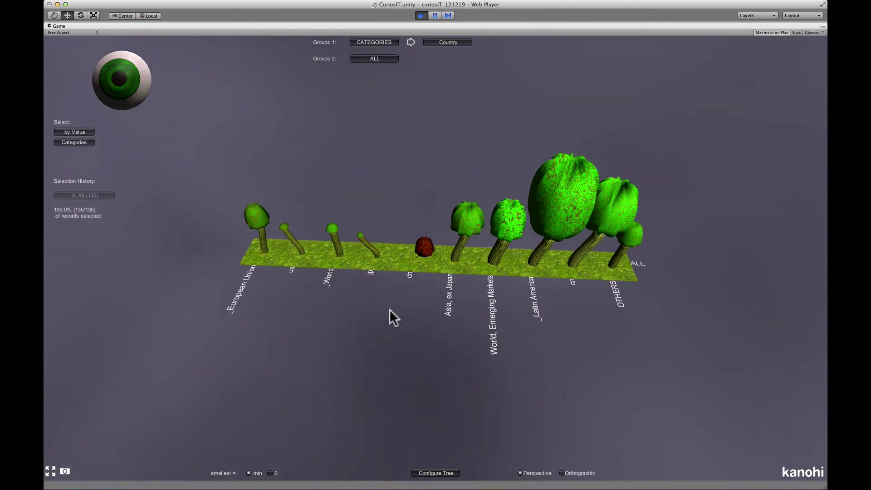
click(375, 59)
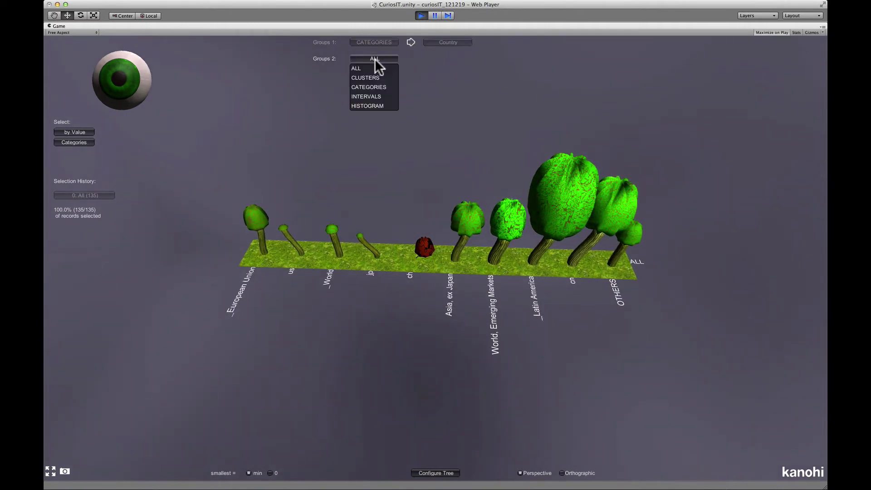
click(370, 78)
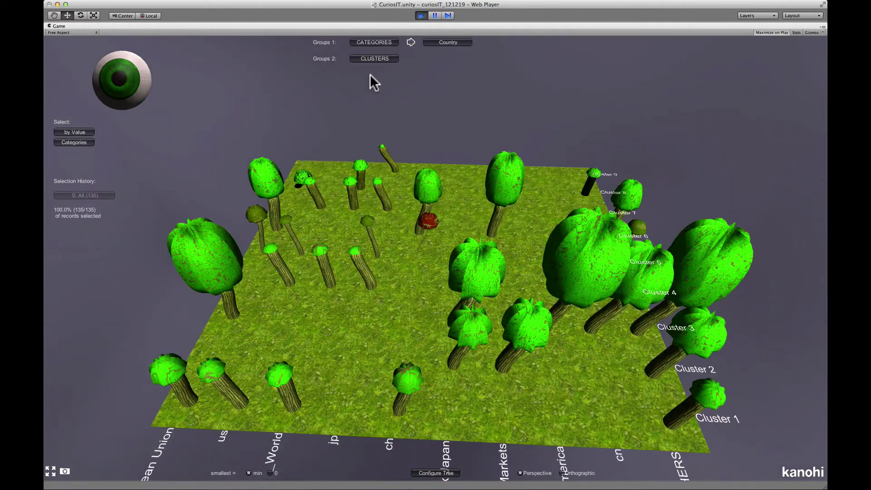
- Orbit the Country-by-Cluster tree grid to view it from several sides
drag(413, 284, 187, 202)
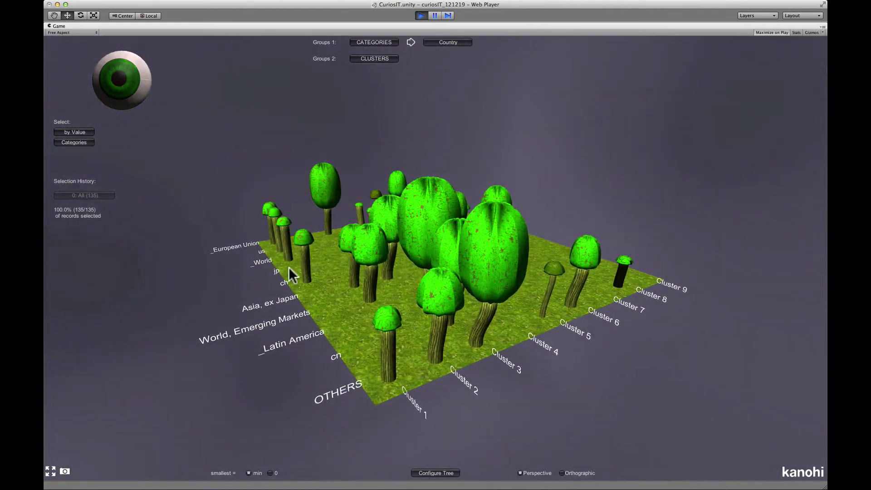
drag(599, 355, 260, 354)
drag(656, 356, 763, 342)
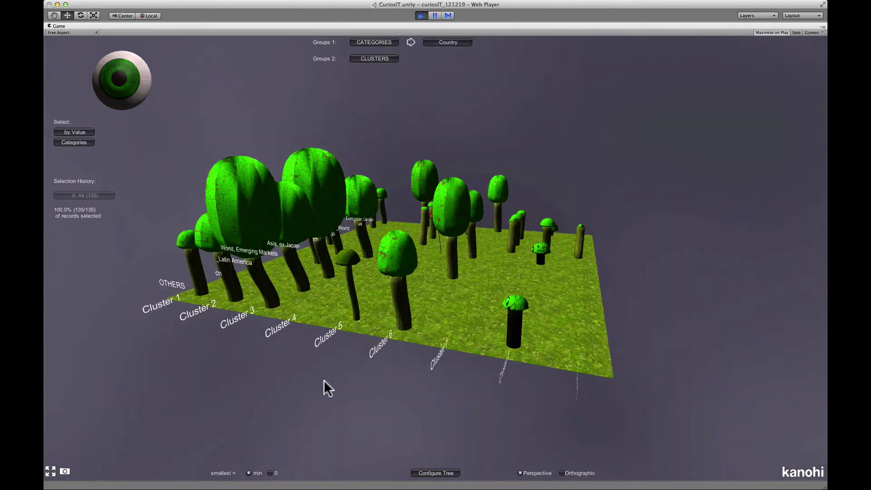
drag(315, 385, 595, 388)
drag(352, 389, 408, 372)
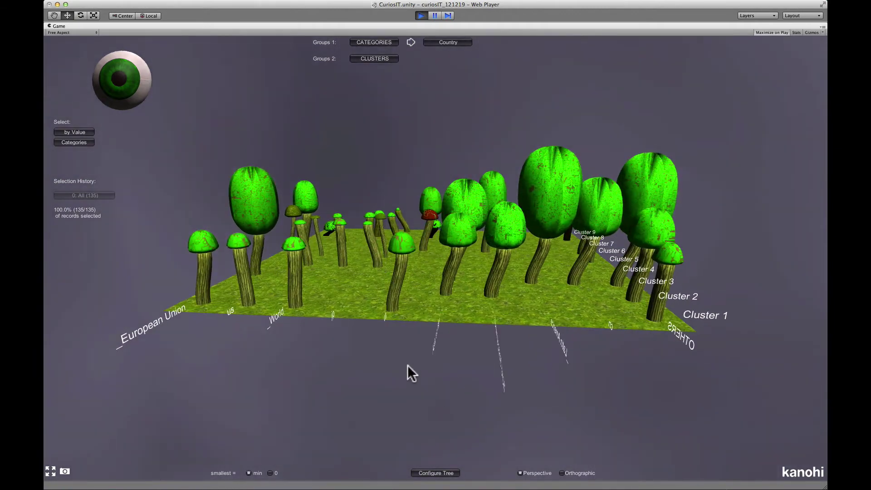
- Show funds as checkered cubes per Country category in orthographic projection
click(127, 96)
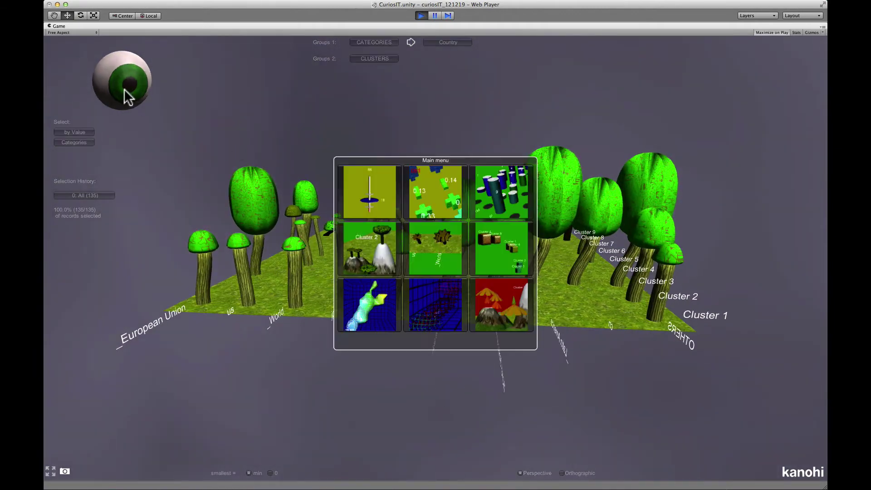
click(506, 241)
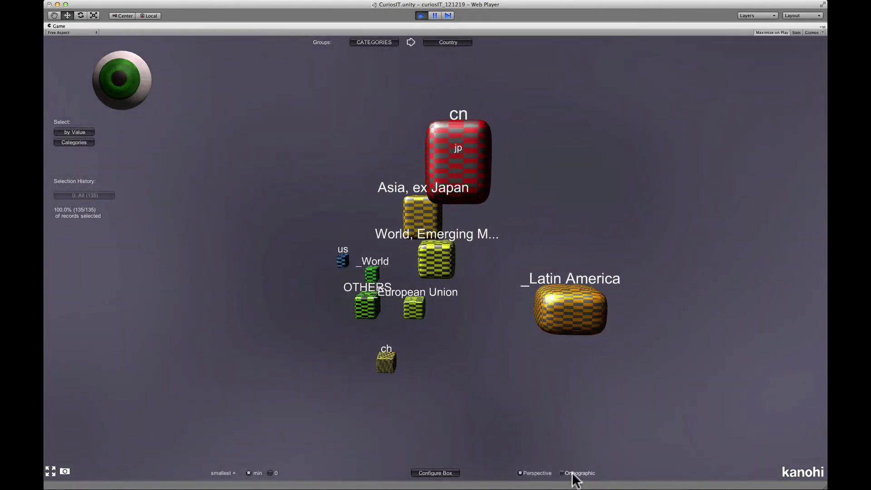
click(572, 473)
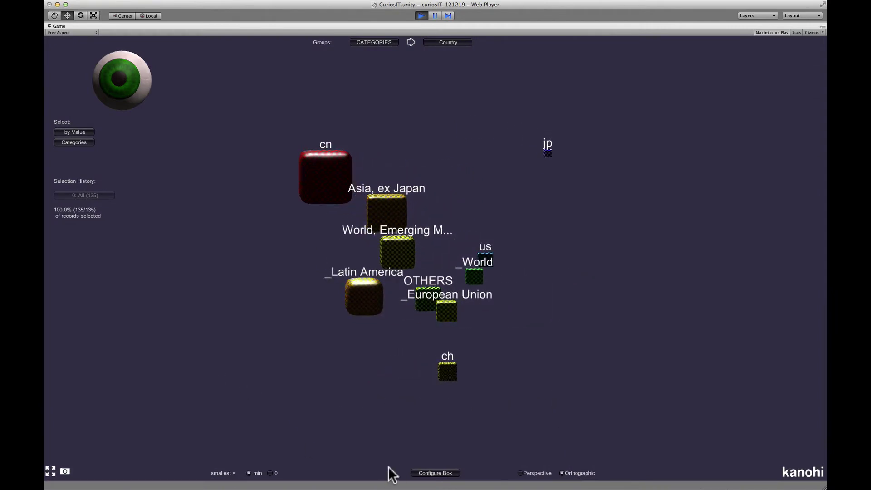
click(424, 473)
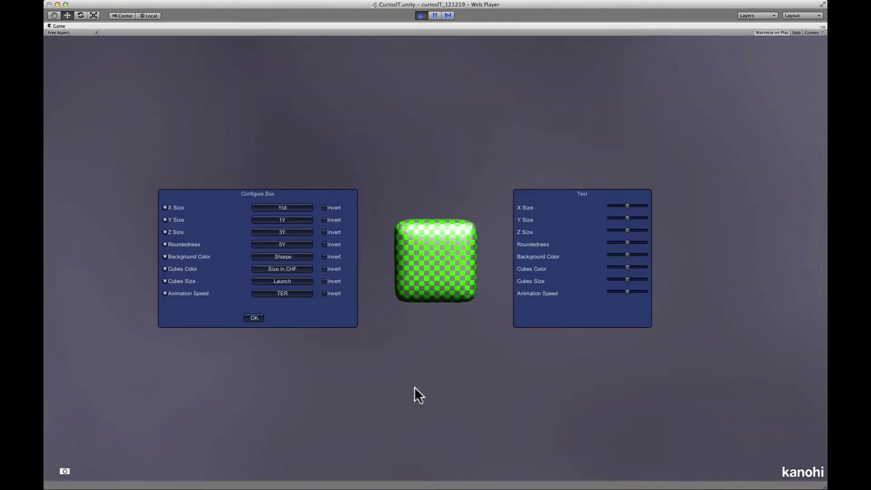
drag(624, 205, 617, 205)
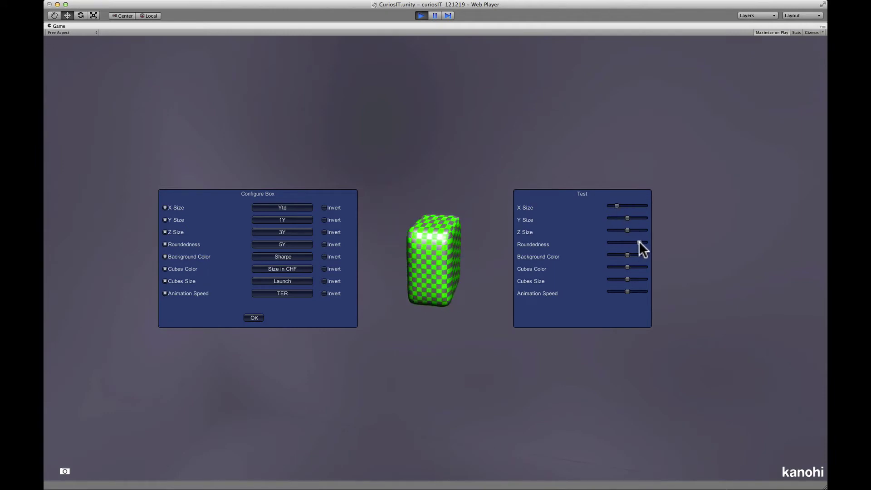
drag(627, 242, 611, 278)
click(638, 291)
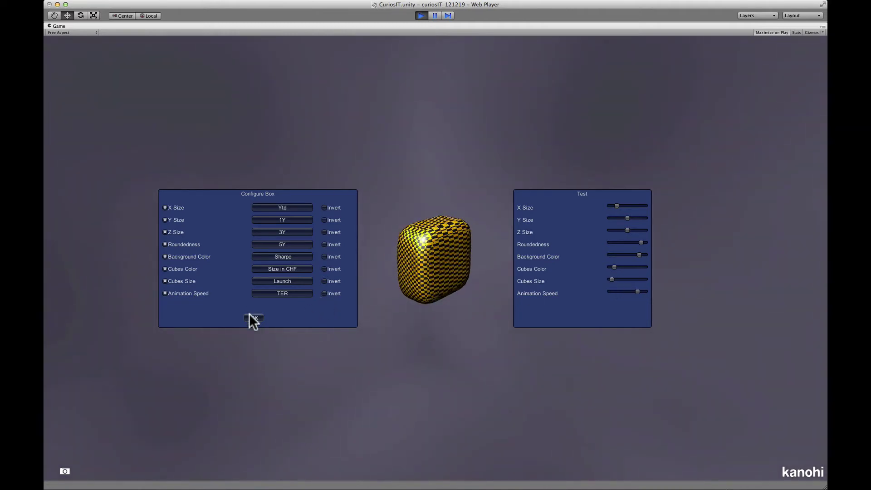
click(254, 318)
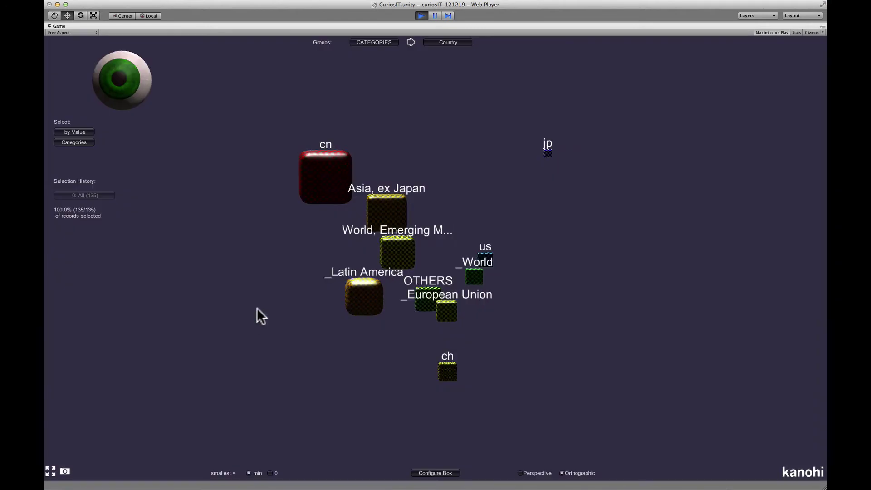
- Switch to the 3D density cube plot, try the iso-surface display, then return to cubes
click(134, 83)
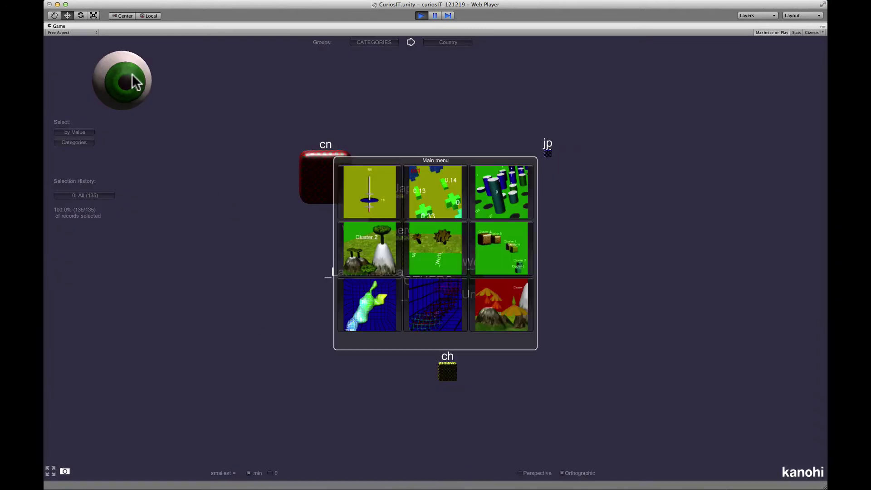
click(375, 305)
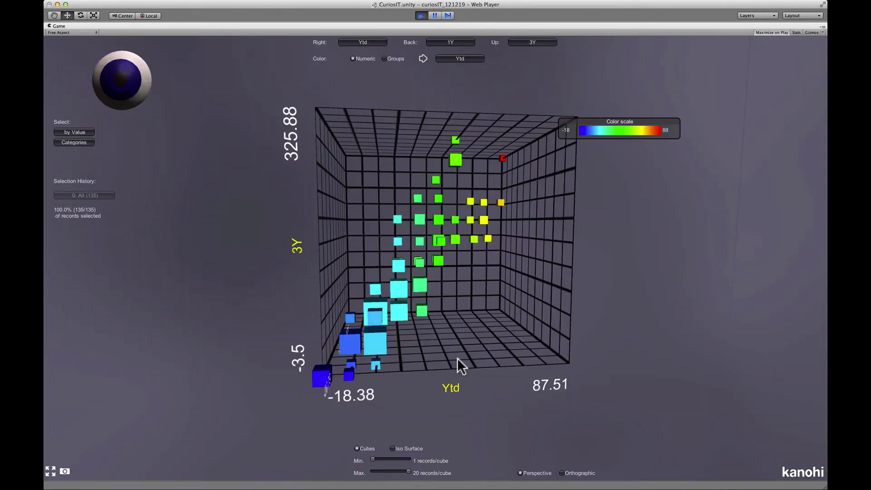
drag(486, 404, 472, 418)
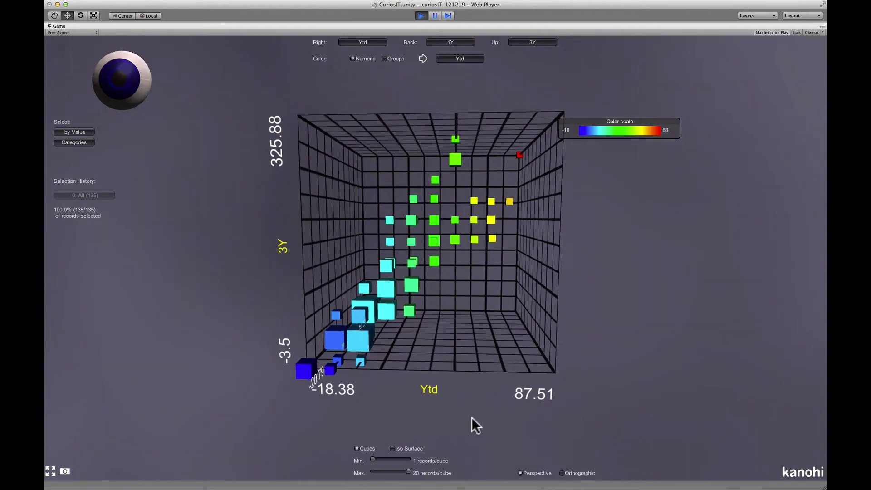
drag(466, 426, 455, 443)
click(407, 448)
click(358, 448)
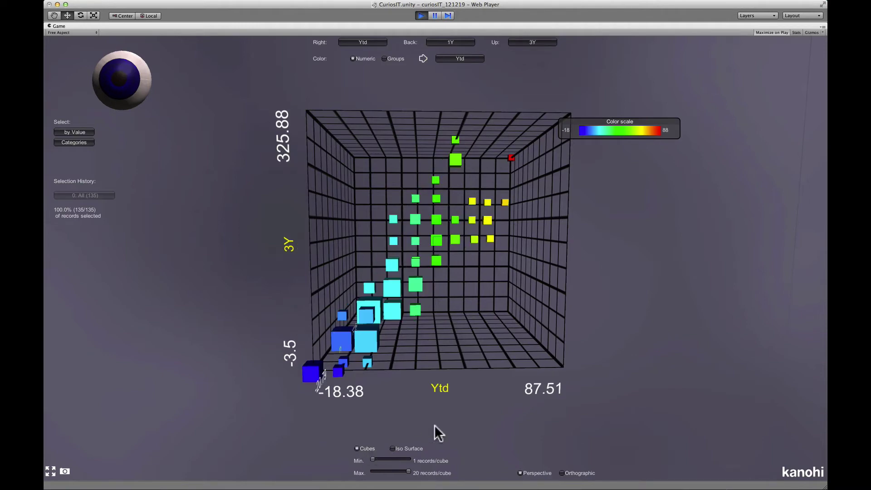
drag(492, 407, 472, 407)
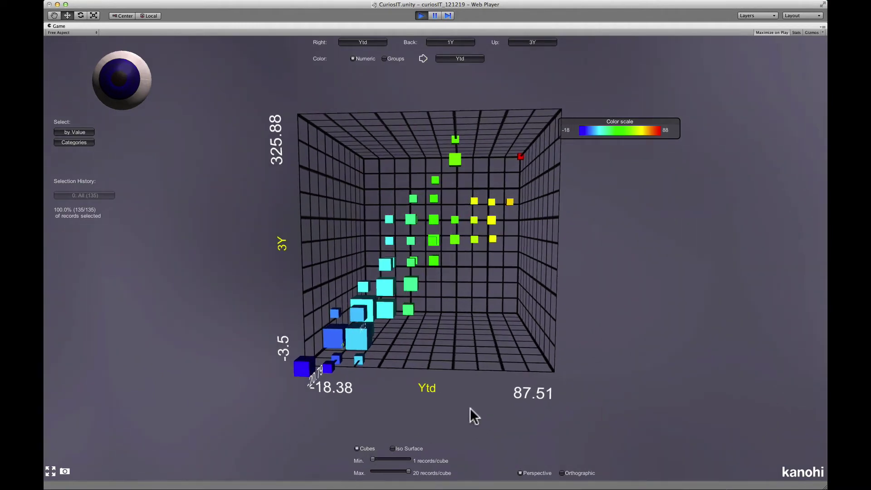
- Put Sharpe on the back axis, then replace it with 1Y
click(443, 41)
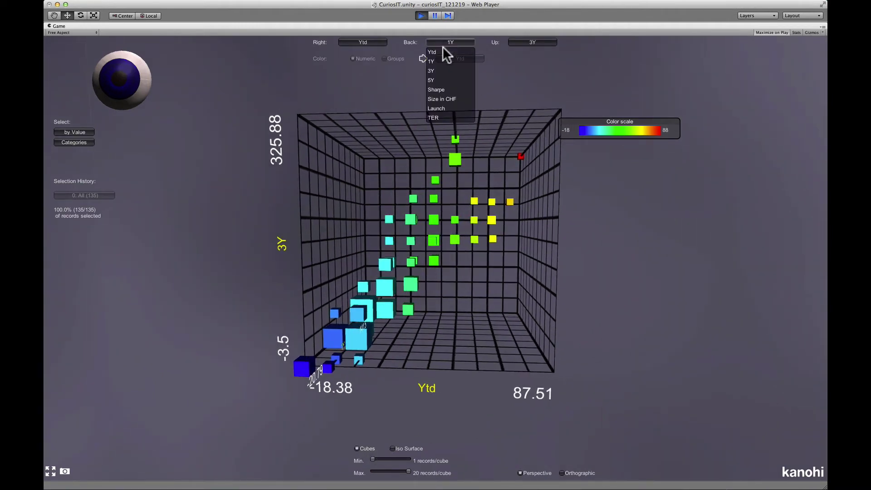
click(437, 88)
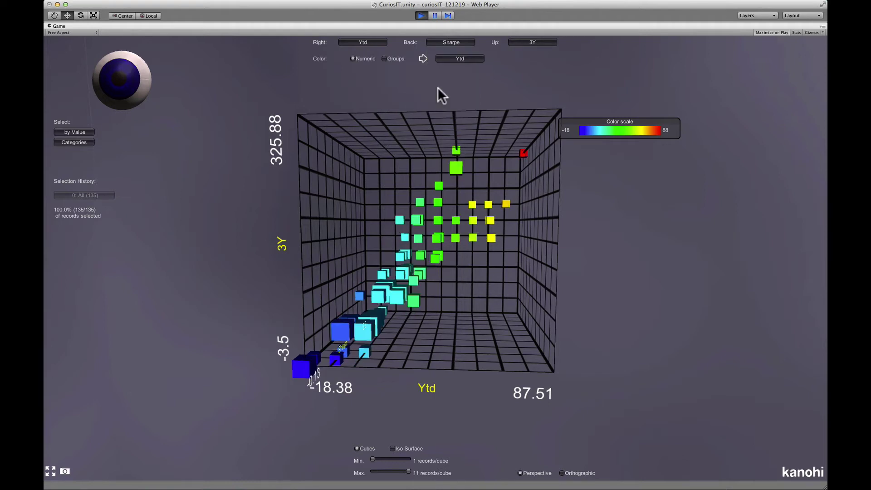
click(442, 41)
click(439, 60)
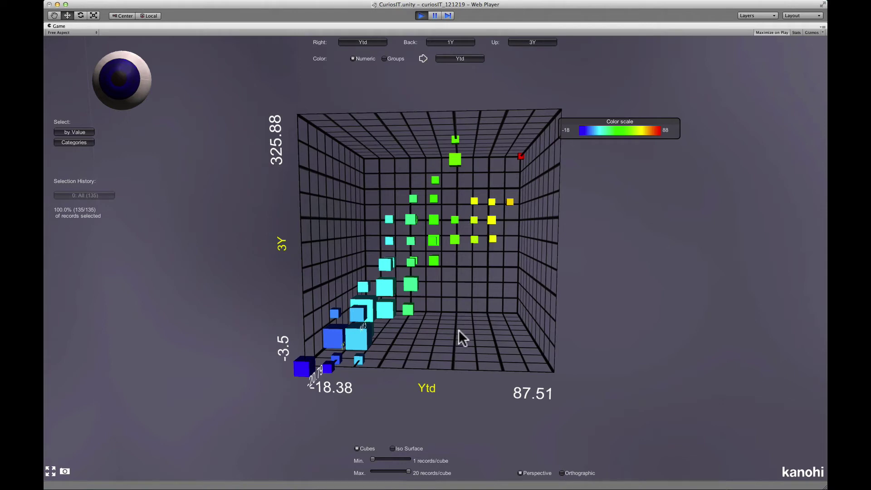
drag(475, 331, 488, 346)
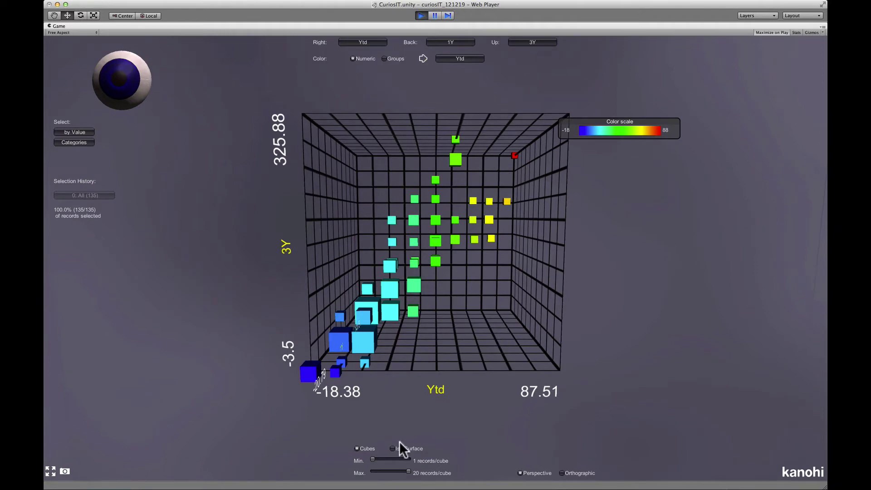
- Raise the Min slider to hide cubes under 4 records, then inspect funds inside dense cubes
mouse_move(373, 459)
mouse_down()
mouse_move(405, 472)
mouse_move(377, 457)
mouse_up()
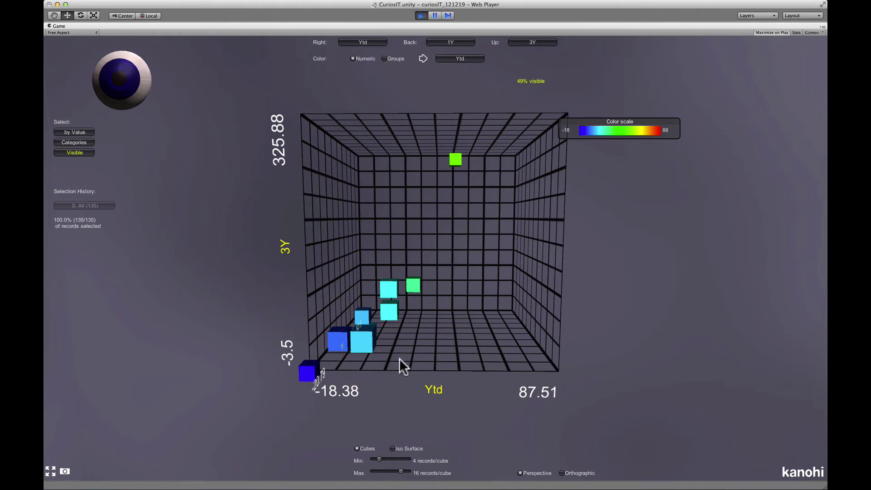
drag(400, 358, 409, 358)
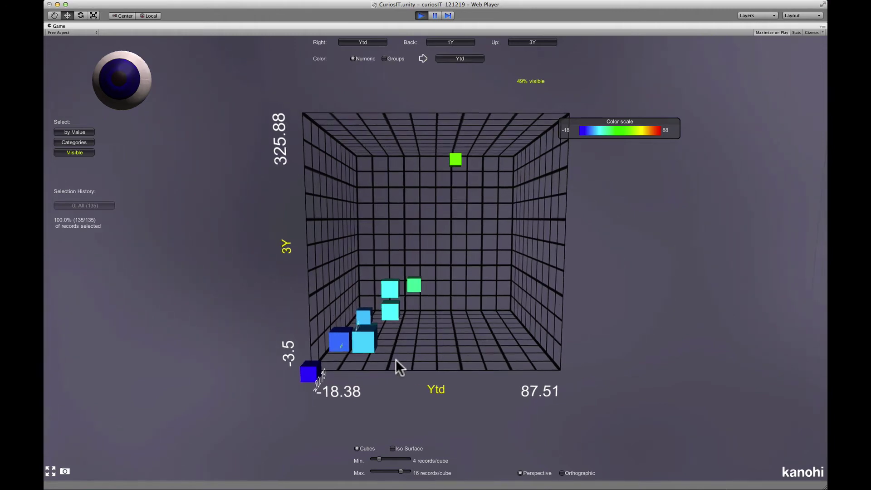
click(372, 338)
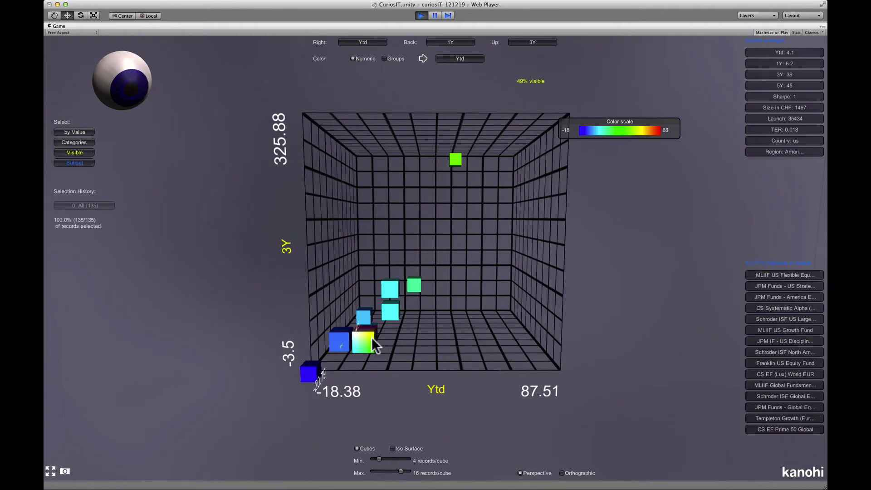
click(409, 404)
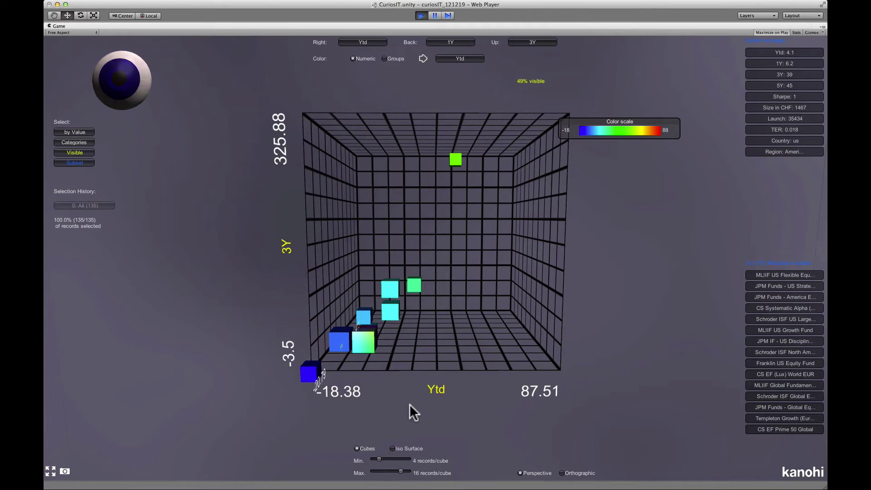
click(393, 317)
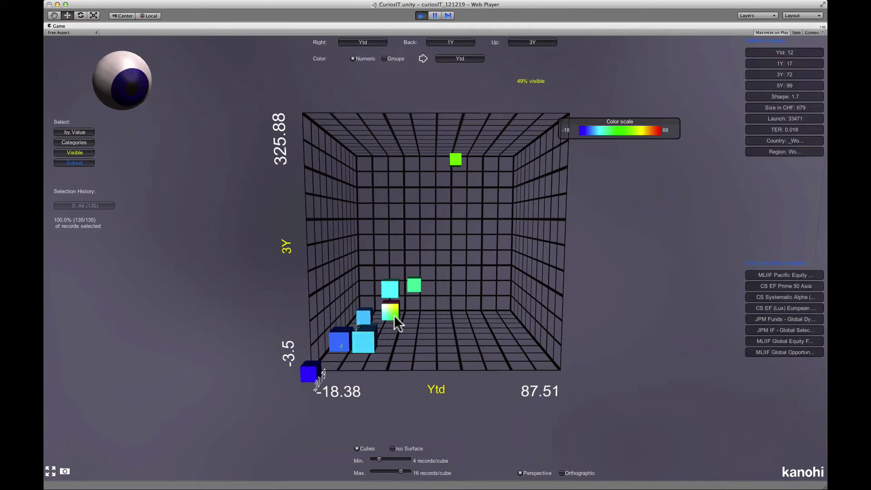
- Draw the density as an iso-surface limited to the densest 55% of records
click(401, 448)
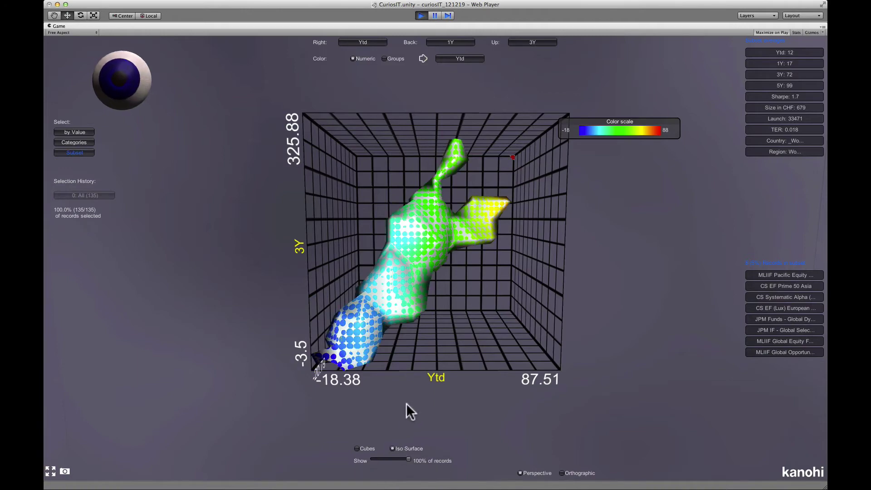
drag(406, 403, 664, 397)
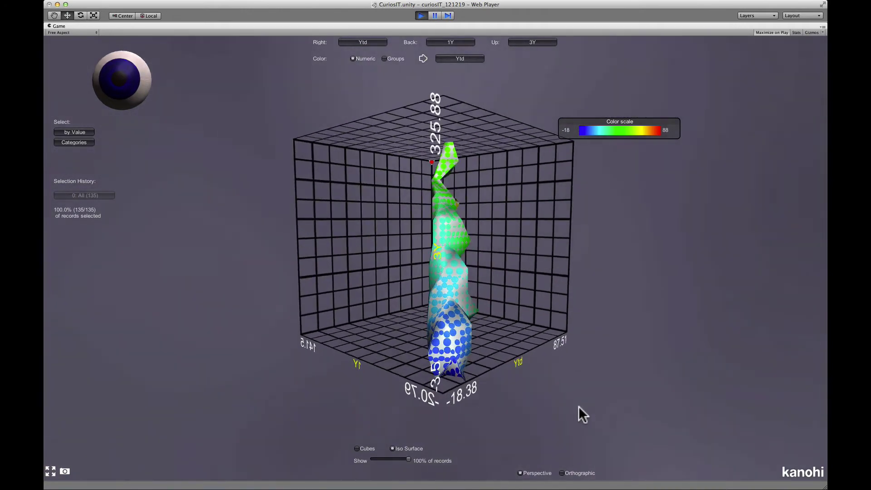
drag(567, 407, 391, 415)
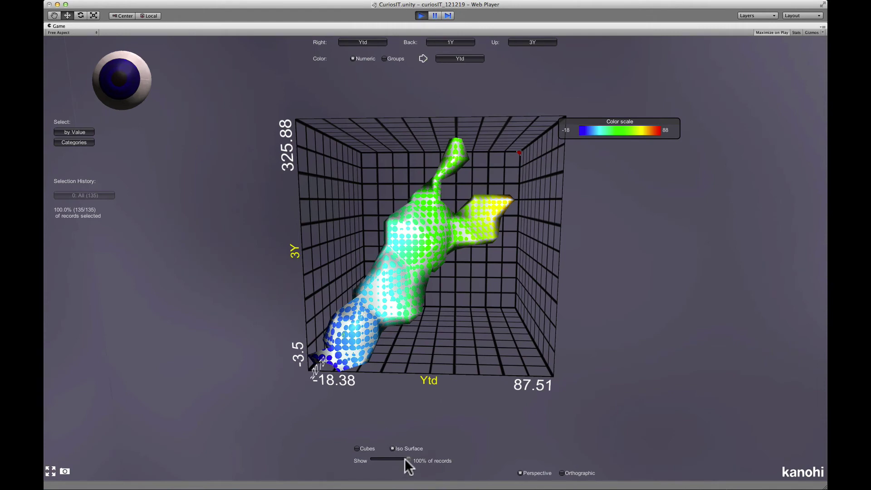
drag(406, 459, 391, 459)
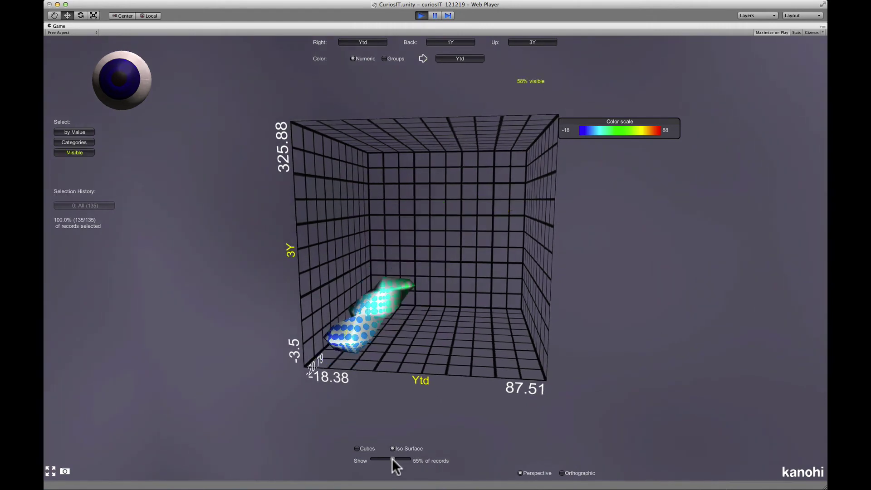
drag(388, 413, 413, 410)
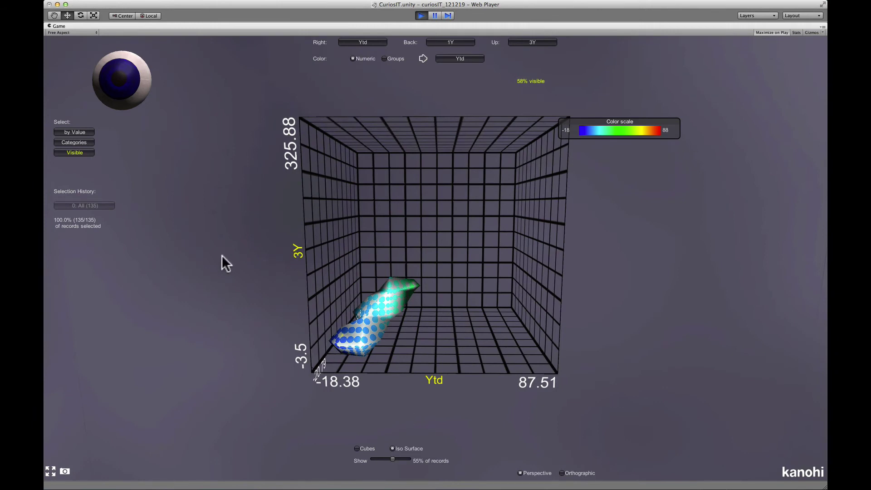
- Select the visible subset, orbit it, then restore the selection to all 135 records
click(77, 153)
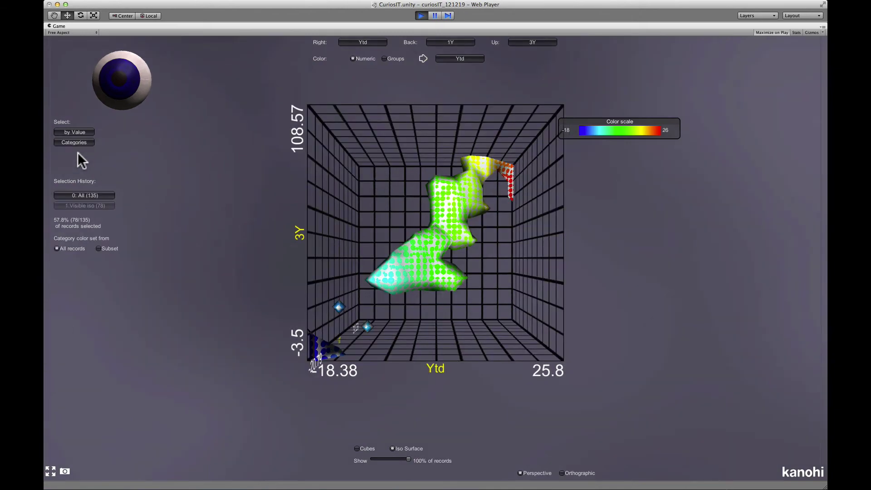
drag(201, 220, 186, 256)
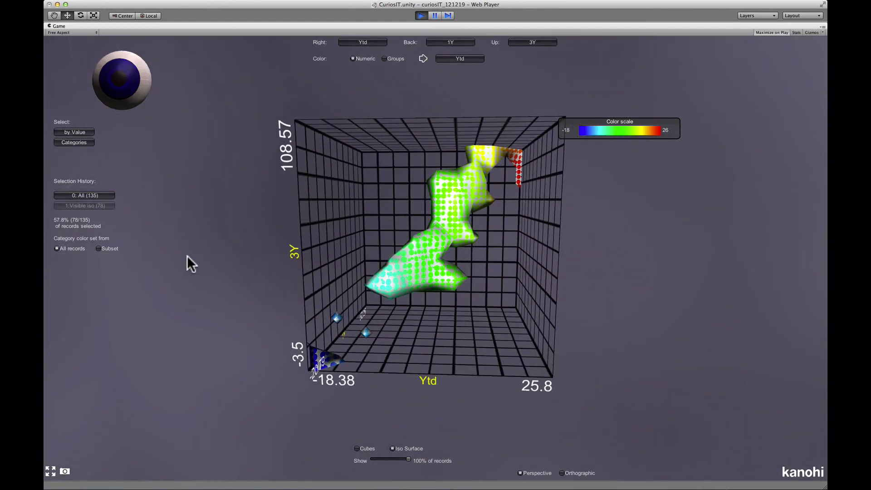
click(89, 195)
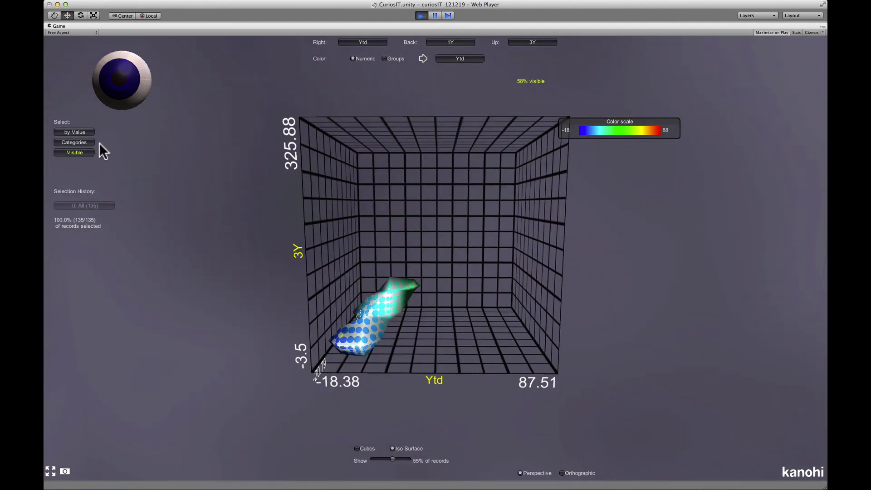
click(120, 90)
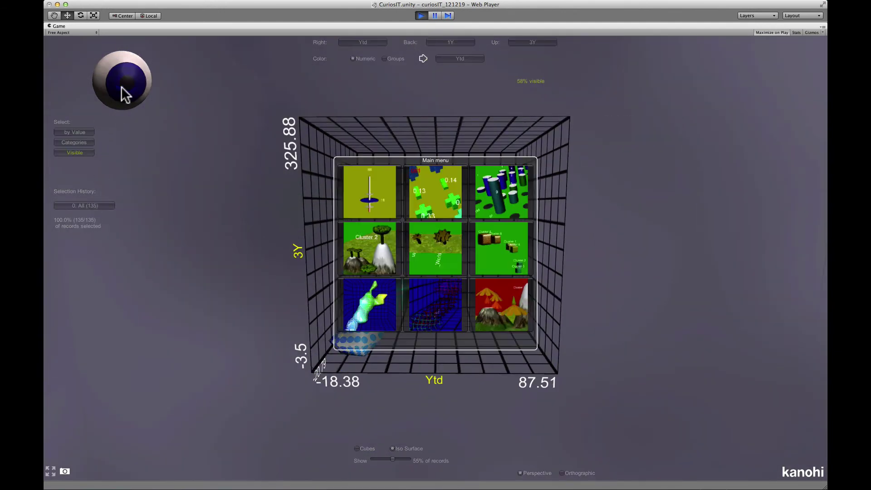
- Switch to the group-comparison wireframe surface viewer and nudge its colour legend right
click(416, 292)
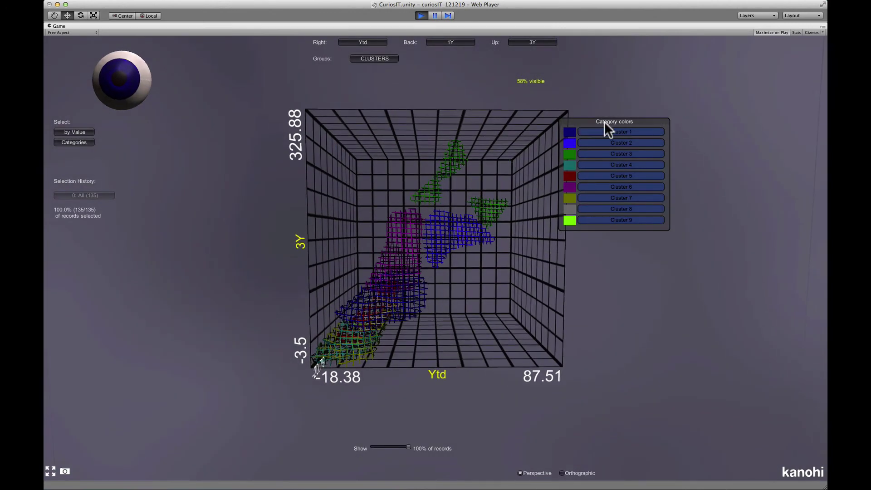
drag(604, 122, 619, 119)
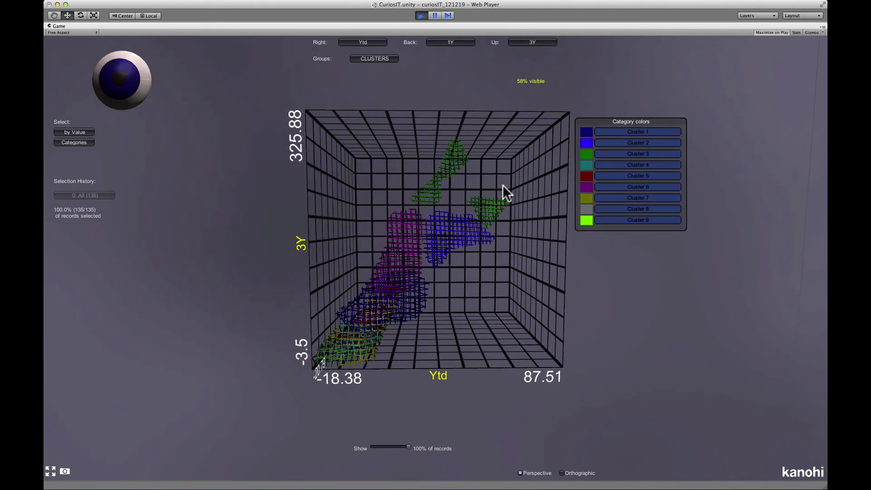
drag(502, 185, 499, 188)
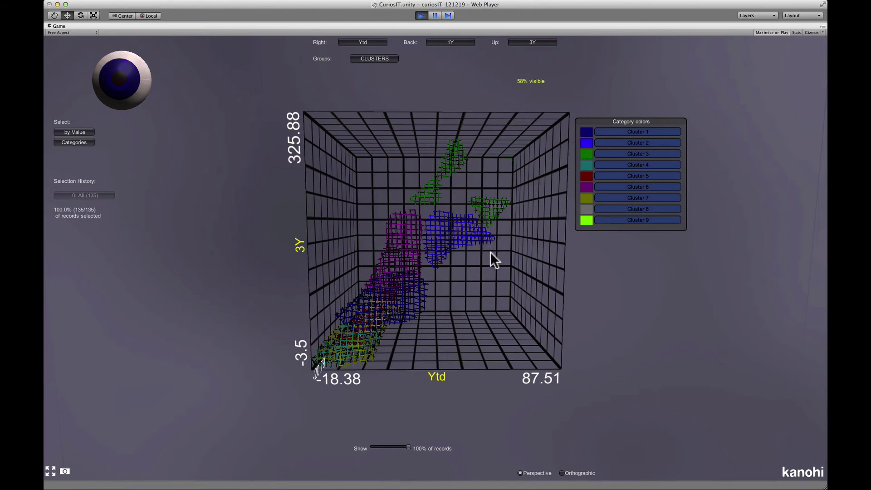
drag(487, 256, 403, 272)
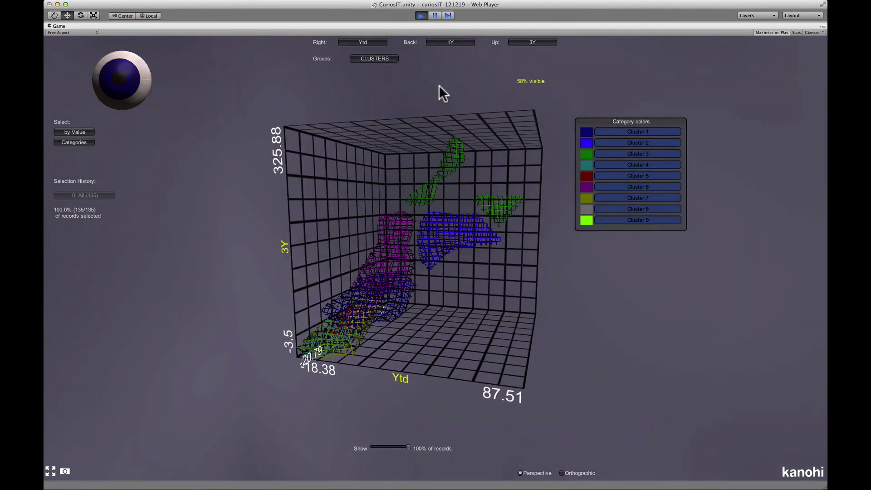
- Group the surfaces by Country categories and turn the plot front-facing
click(376, 60)
click(373, 78)
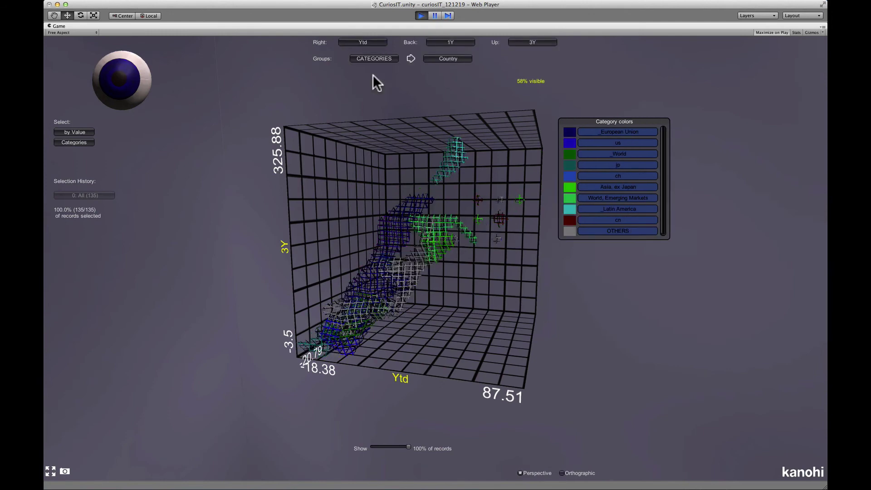
drag(442, 254, 524, 312)
- Switch to the flower landscape viewer with flowers grouped by country CATEGORIES
click(120, 93)
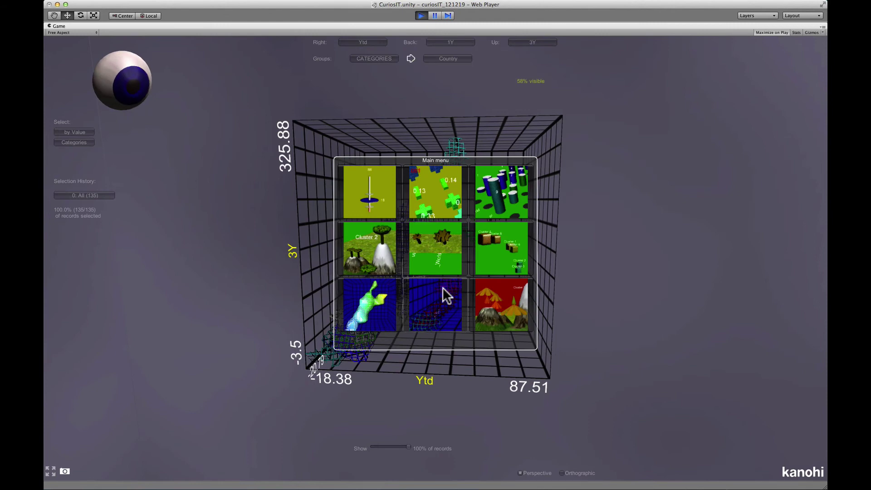
click(487, 295)
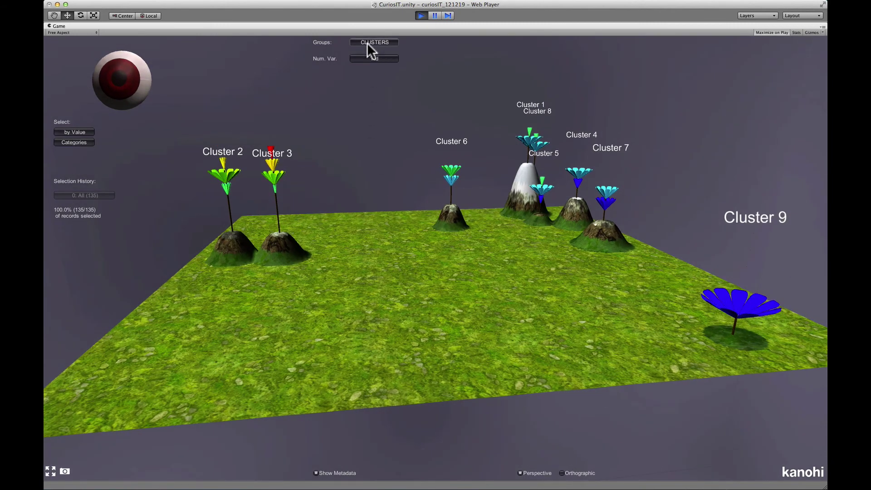
click(366, 43)
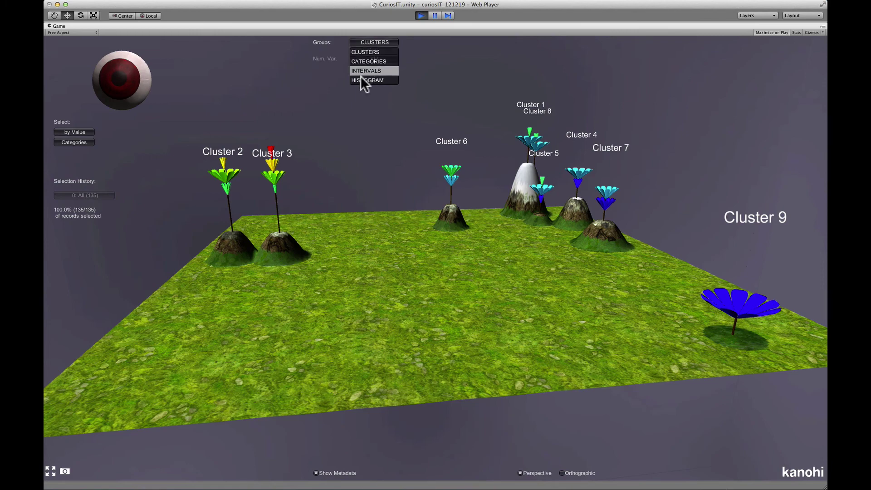
click(362, 62)
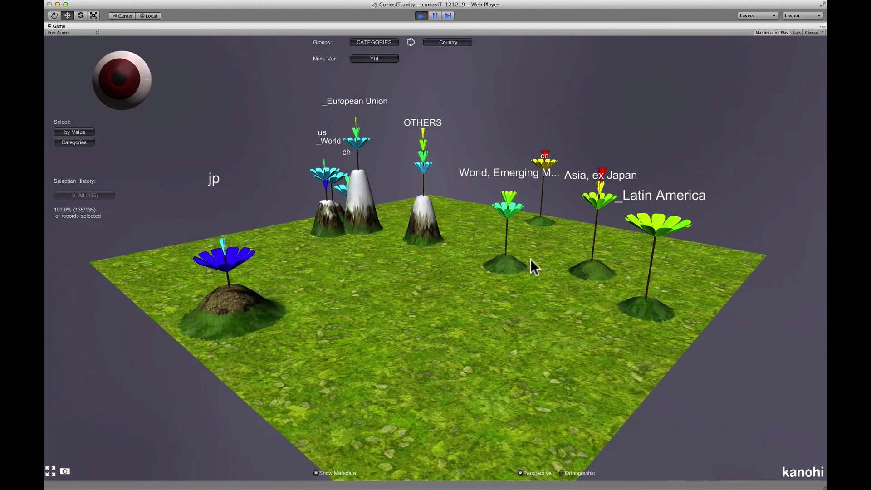
- Rebuild the flowers from the 5Y numeric variable instead of Ytd
drag(393, 301, 519, 303)
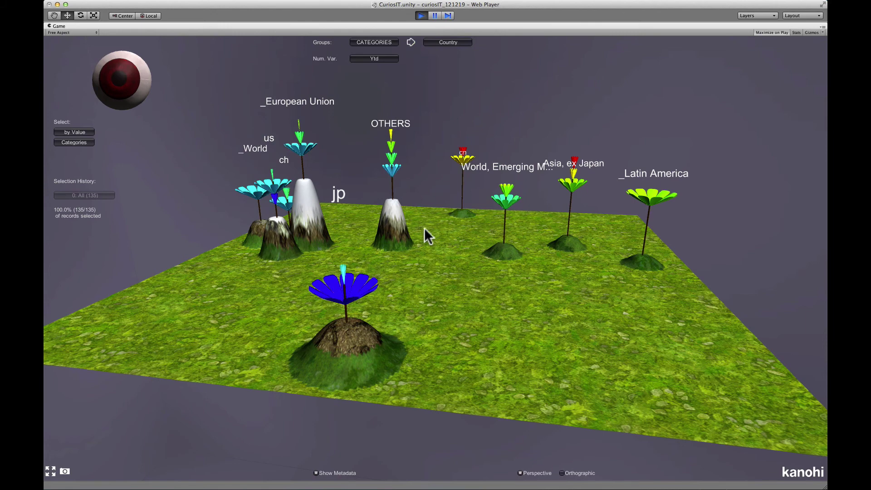
click(373, 58)
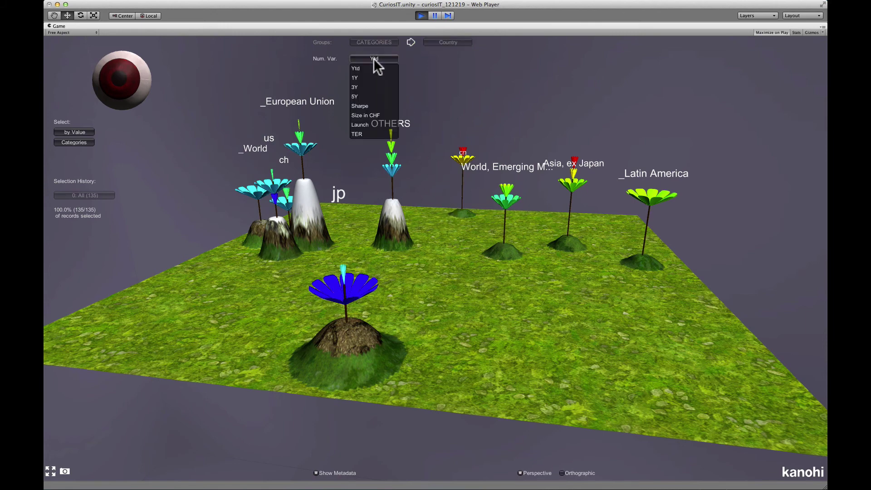
click(365, 97)
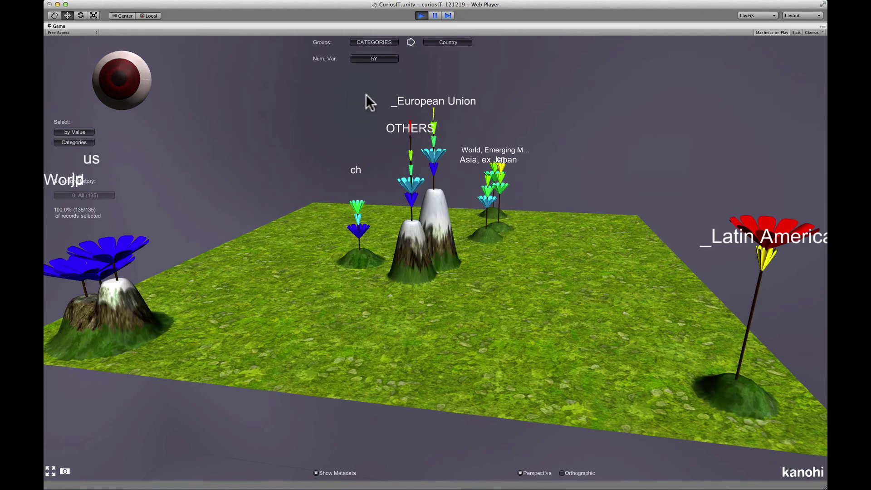